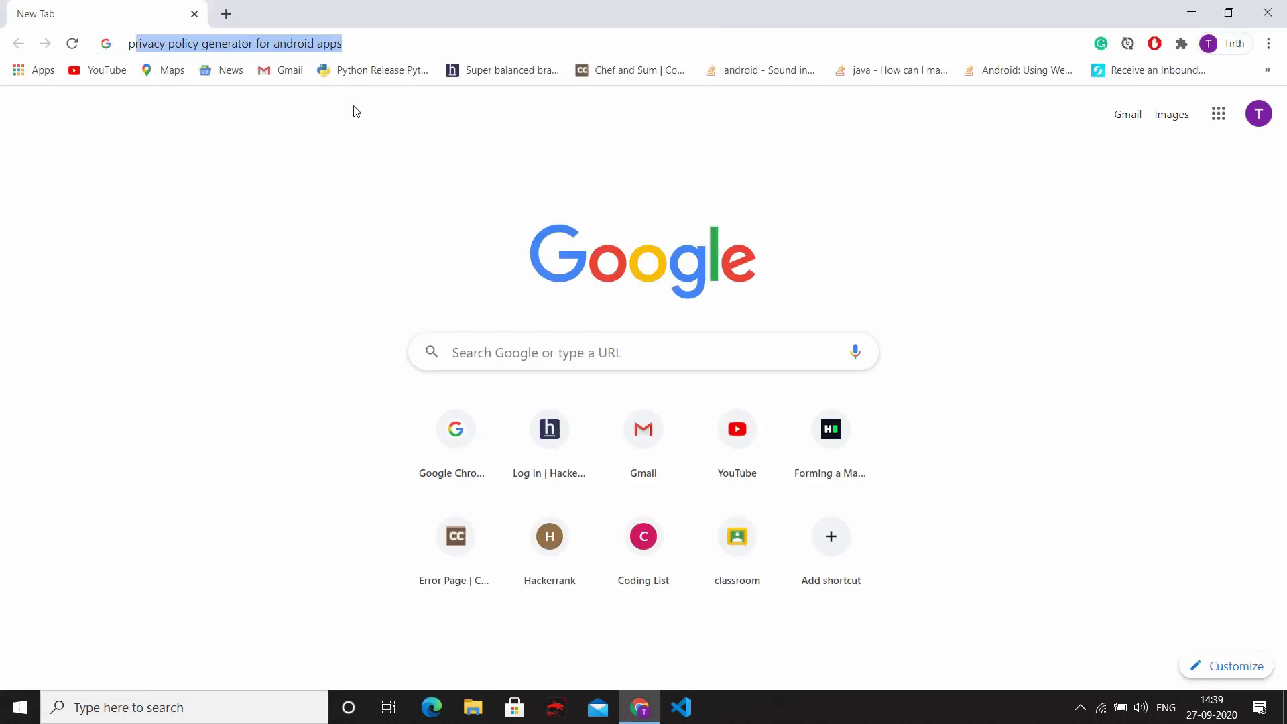
Step: Search for a privacy policy generator and open the App Privacy Policy Generator site
type("ri")
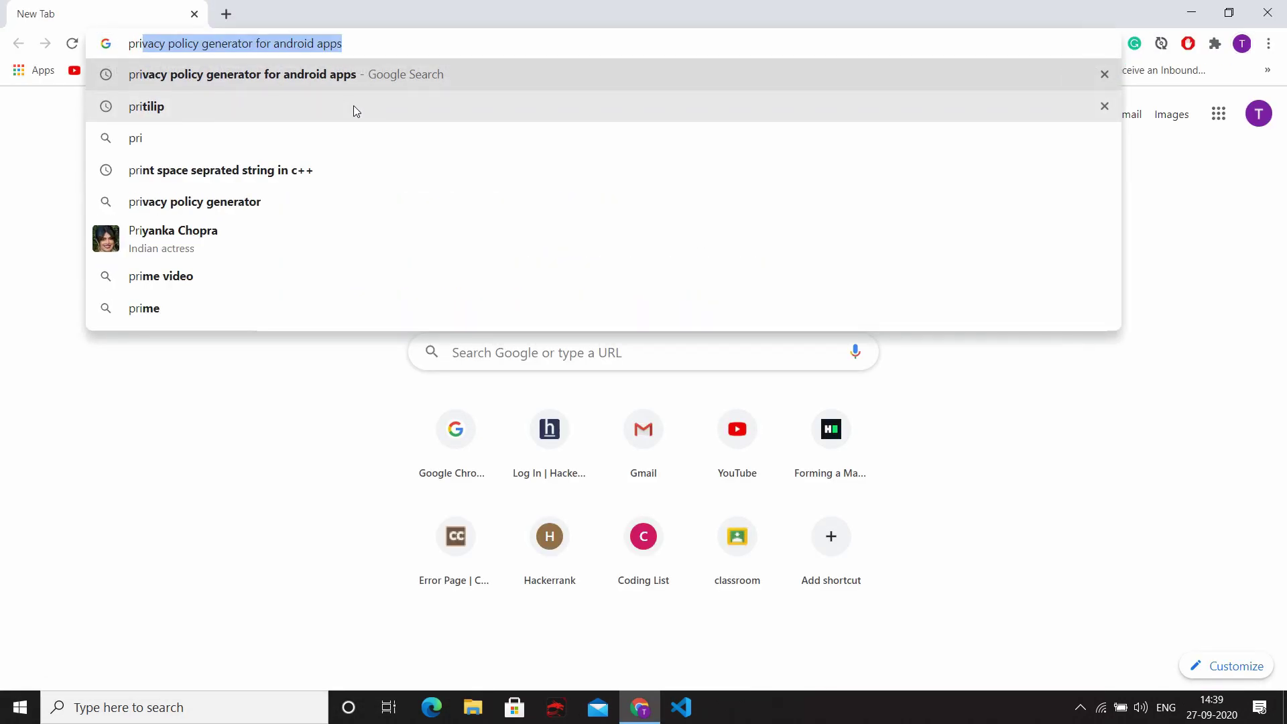
key("Return")
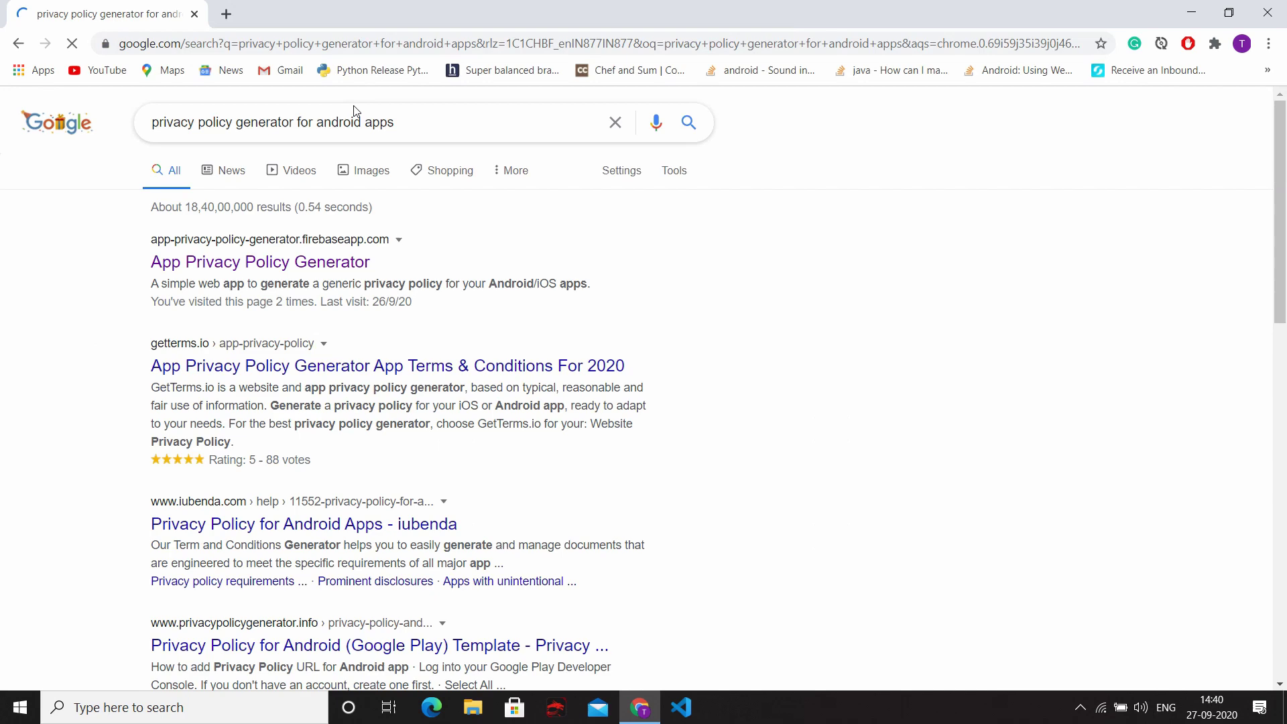
left_click(305, 267)
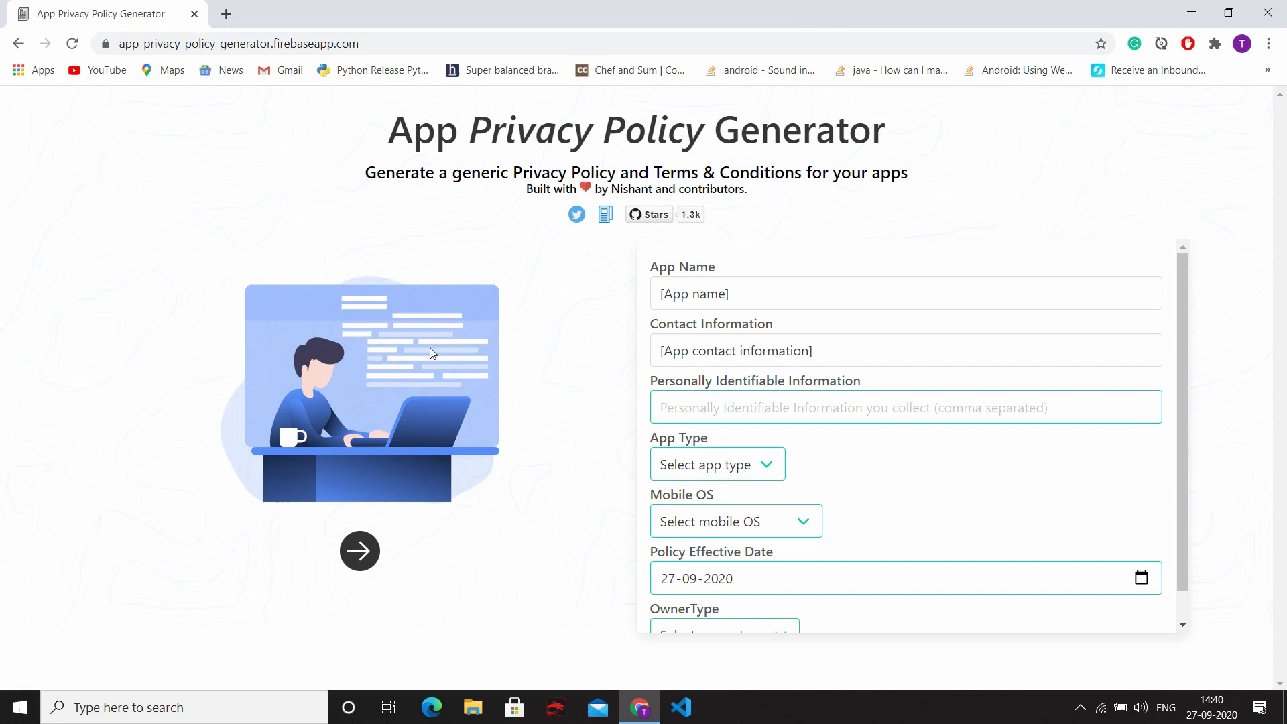
Step: Replace the placeholder app name with 'Age Calculator'
left_click(751, 294)
key("ctrl+a")
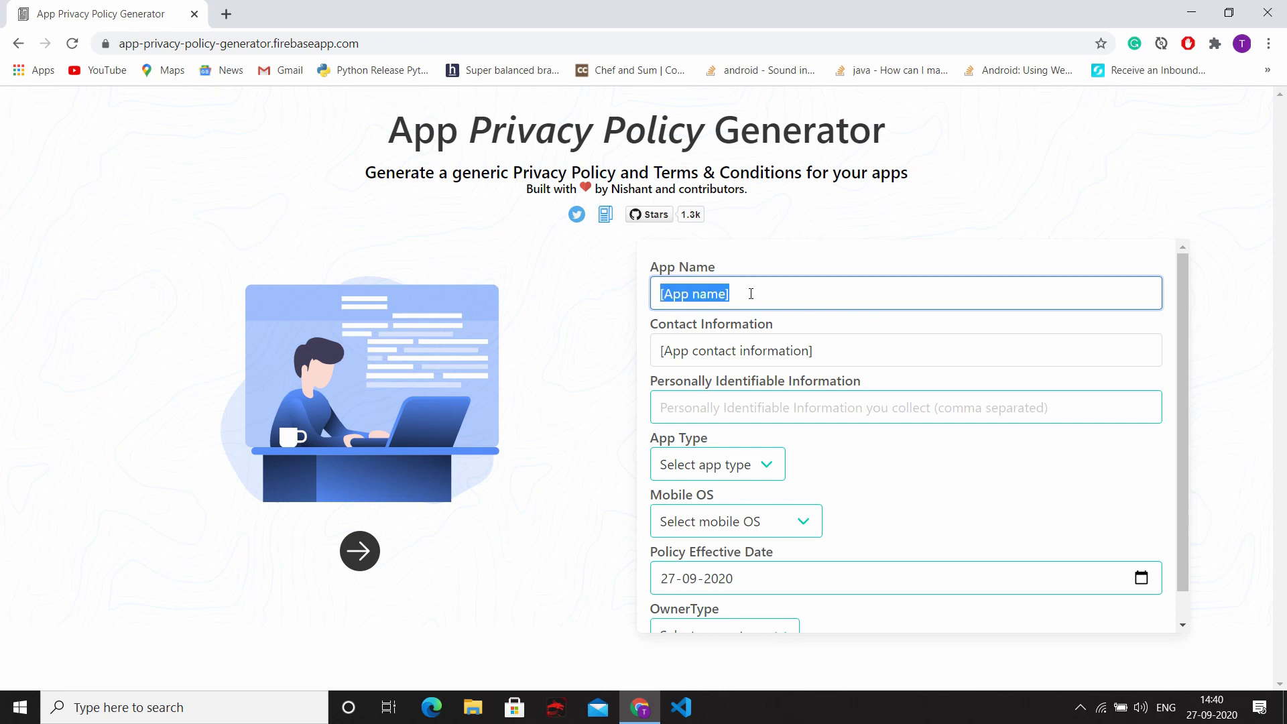
type("Age Calc")
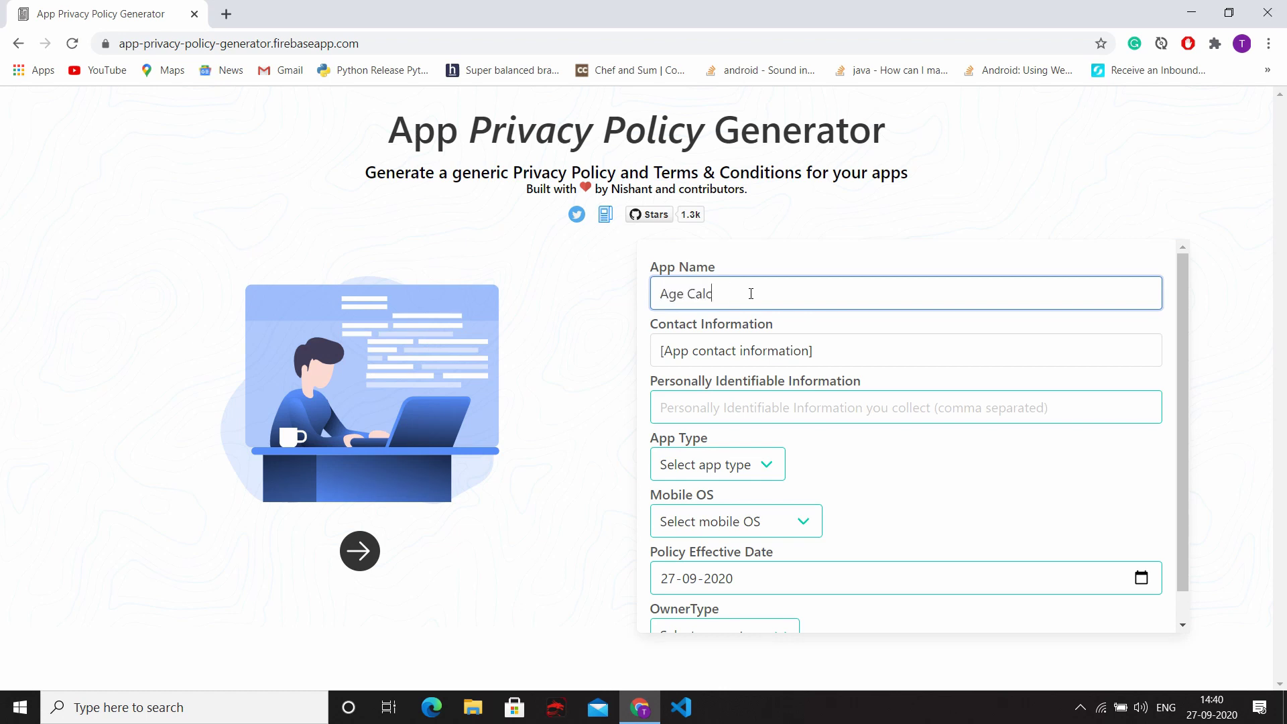
type("ulator")
Step: Enter the contact e-mail address and set personal information collected to 'nothing'
key("Tab")
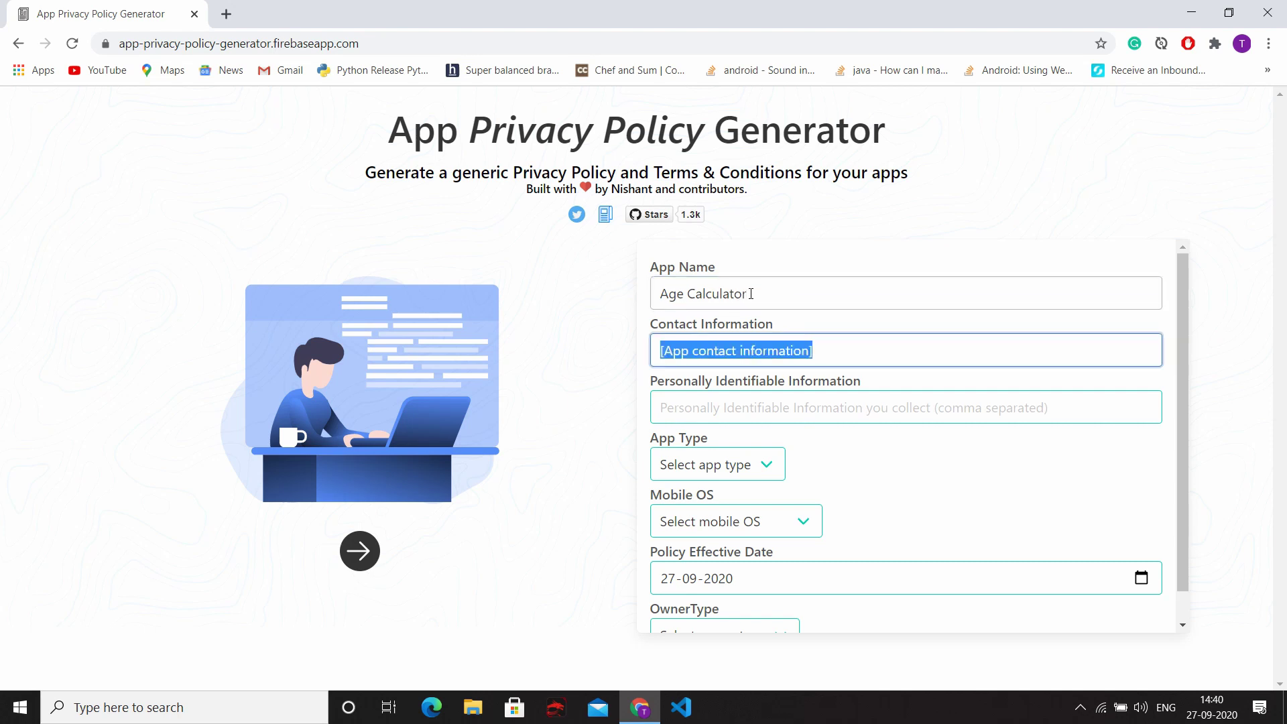
type("ab")
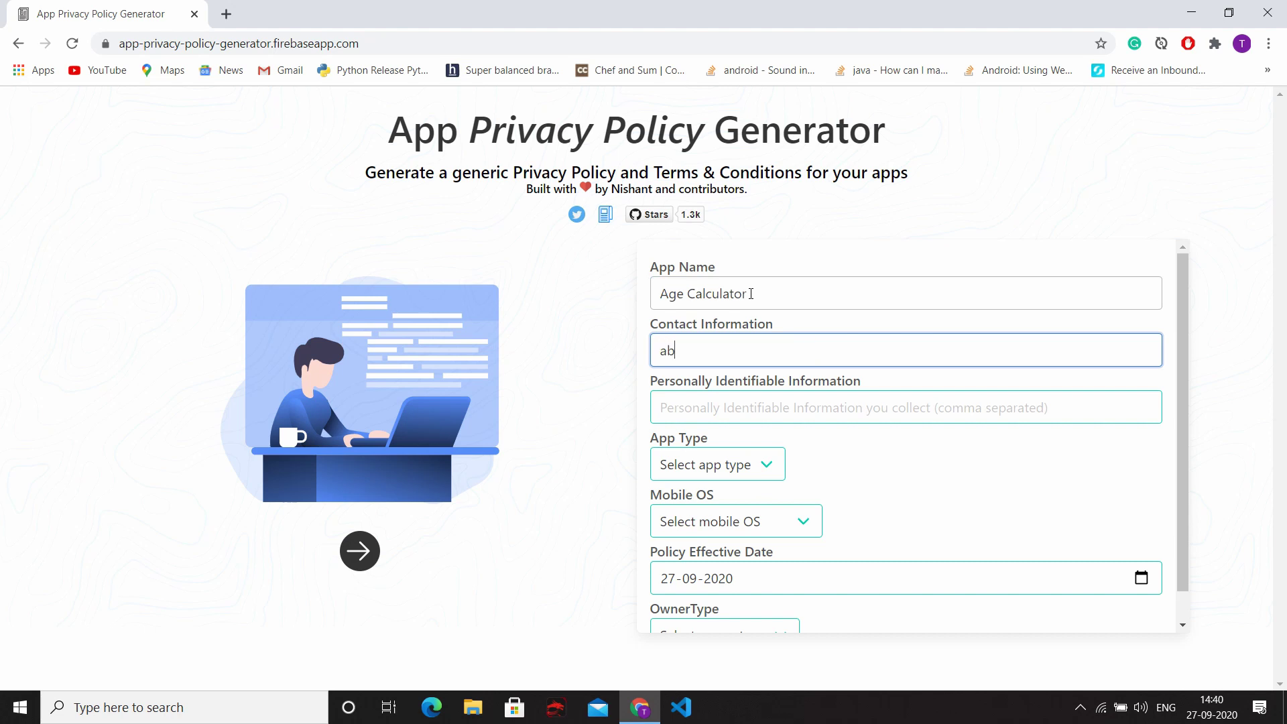
key("BackSpace")
key("BackSpace")
type("te")
key("BackSpace")
key("BackSpace")
key("Tab")
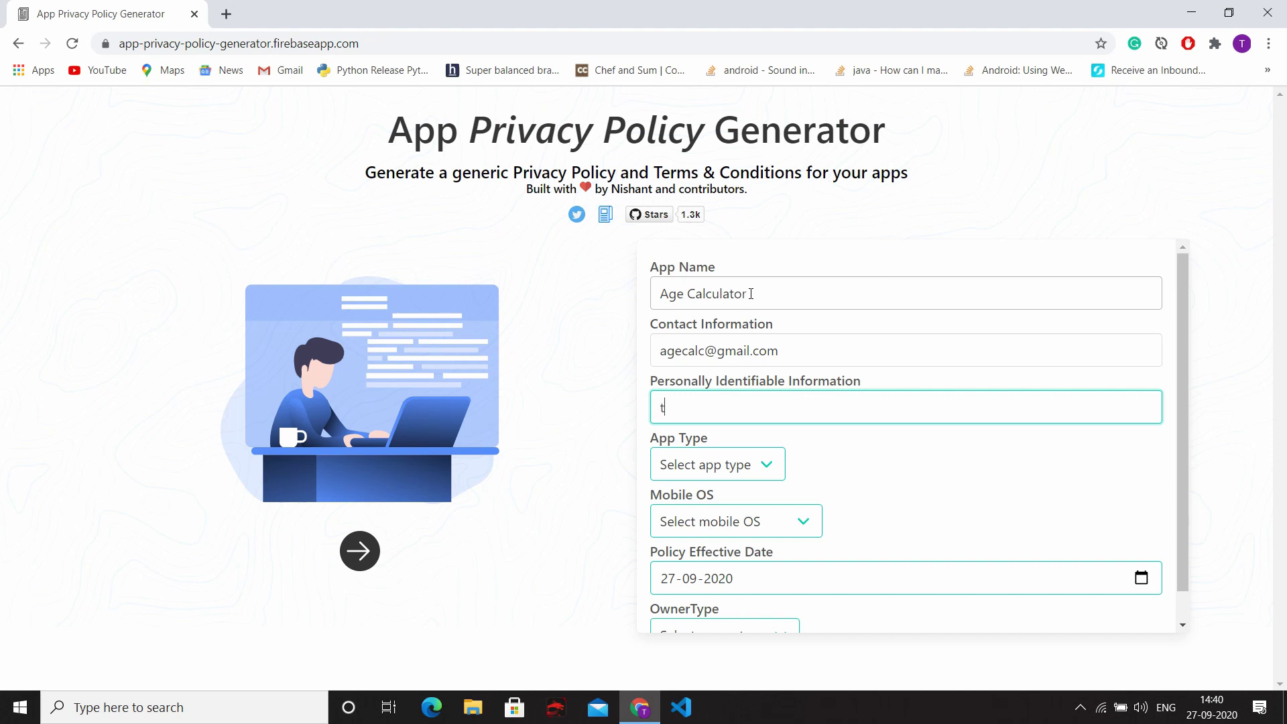
type("nothing")
Step: Set App Type to Free, Mobile OS to Android, and effective date 27-09-2020
scroll(731, 405, "down", 1)
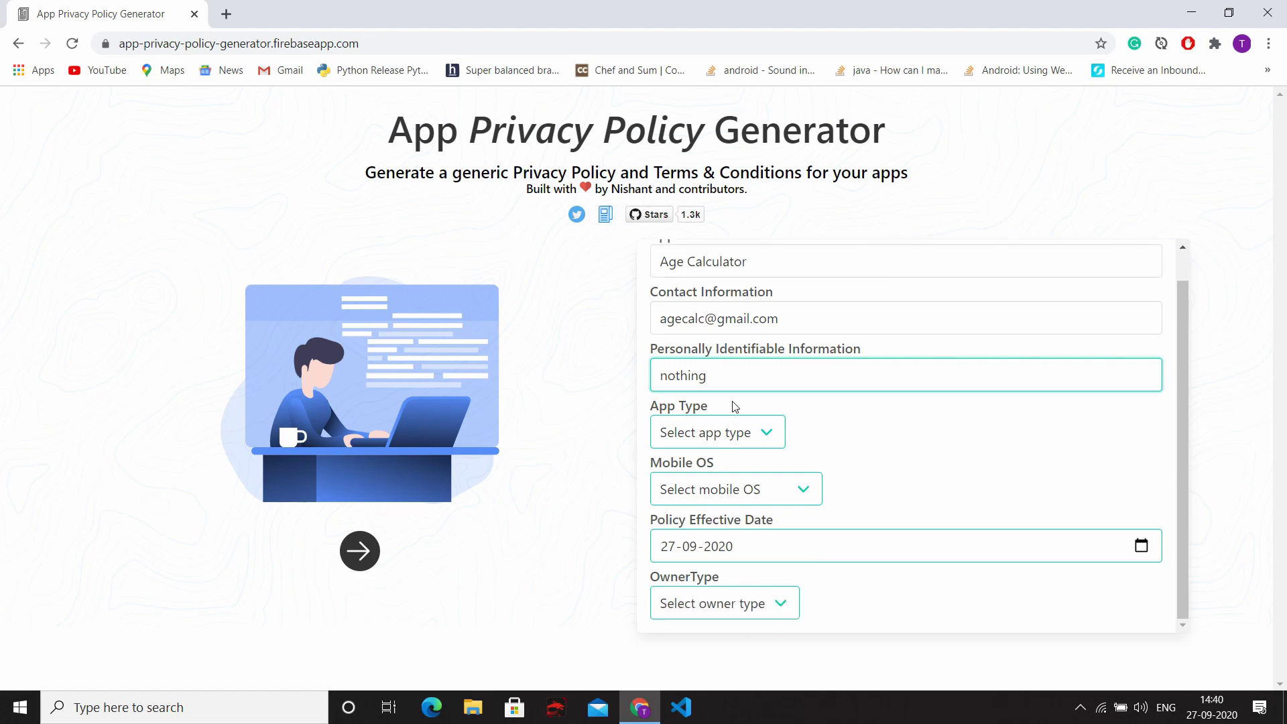
left_click(740, 433)
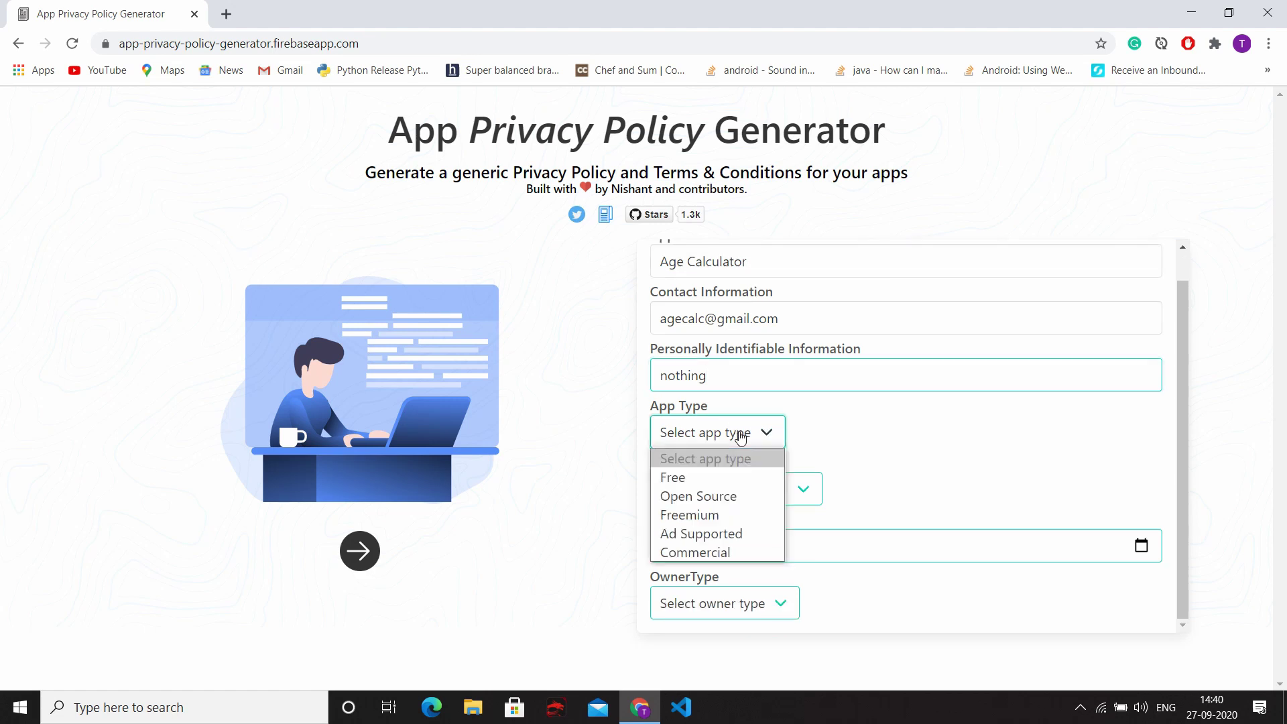
left_click(727, 478)
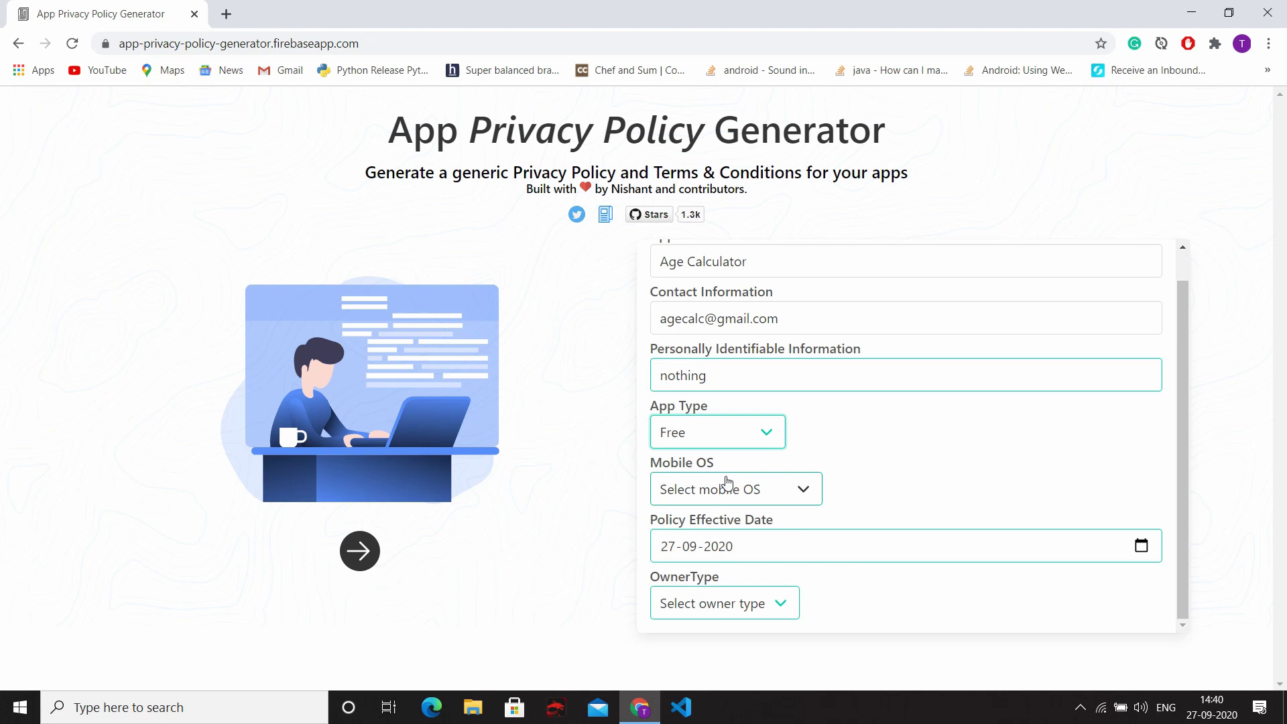
left_click(728, 482)
left_click(712, 535)
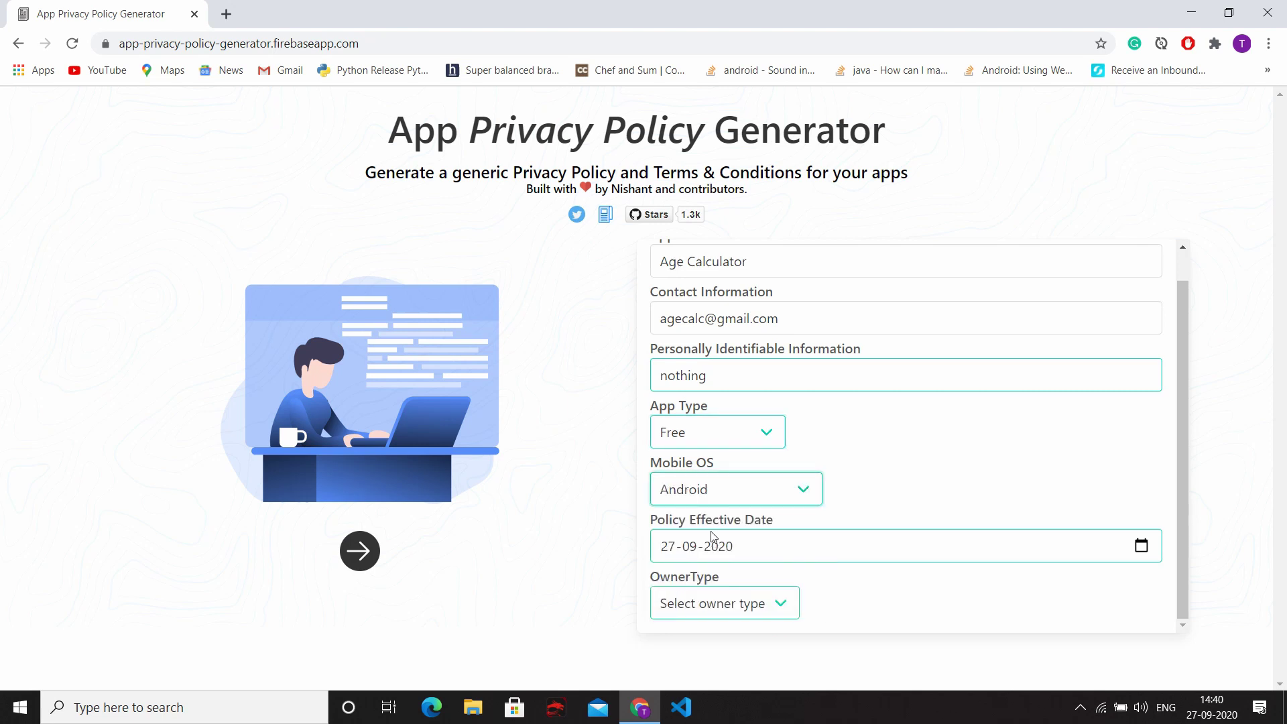
left_click(668, 545)
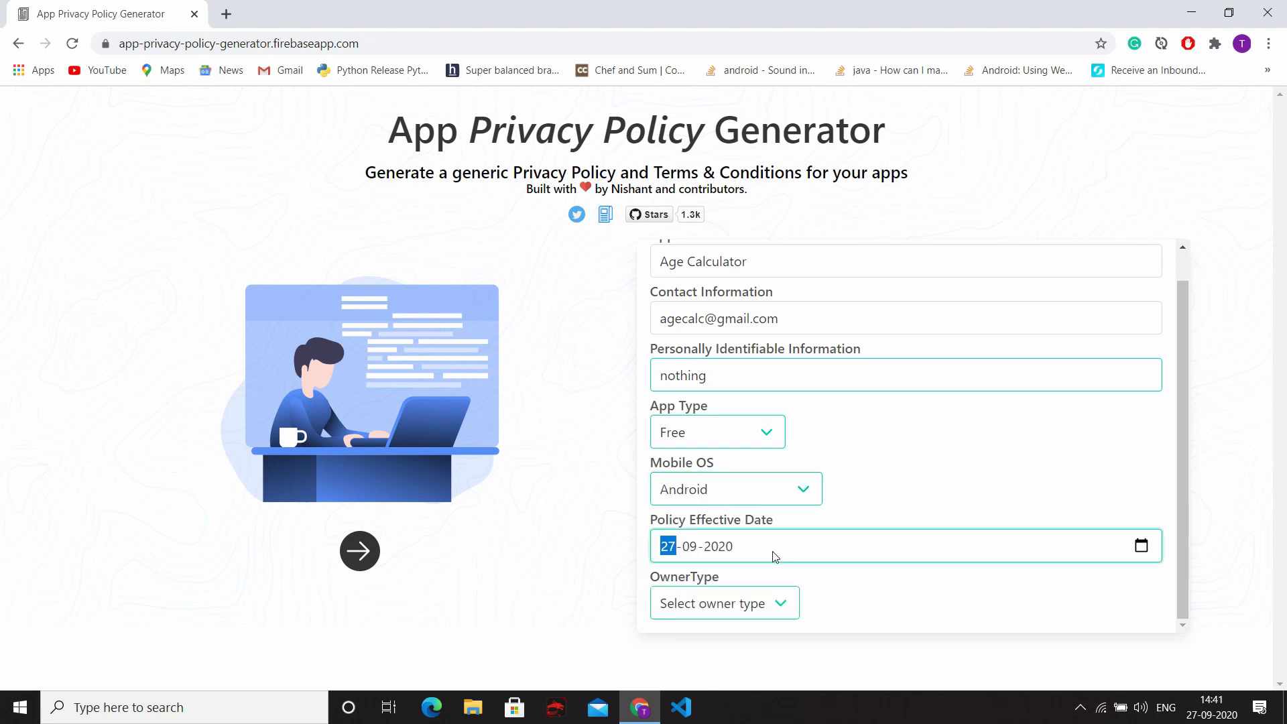
left_click(1142, 545)
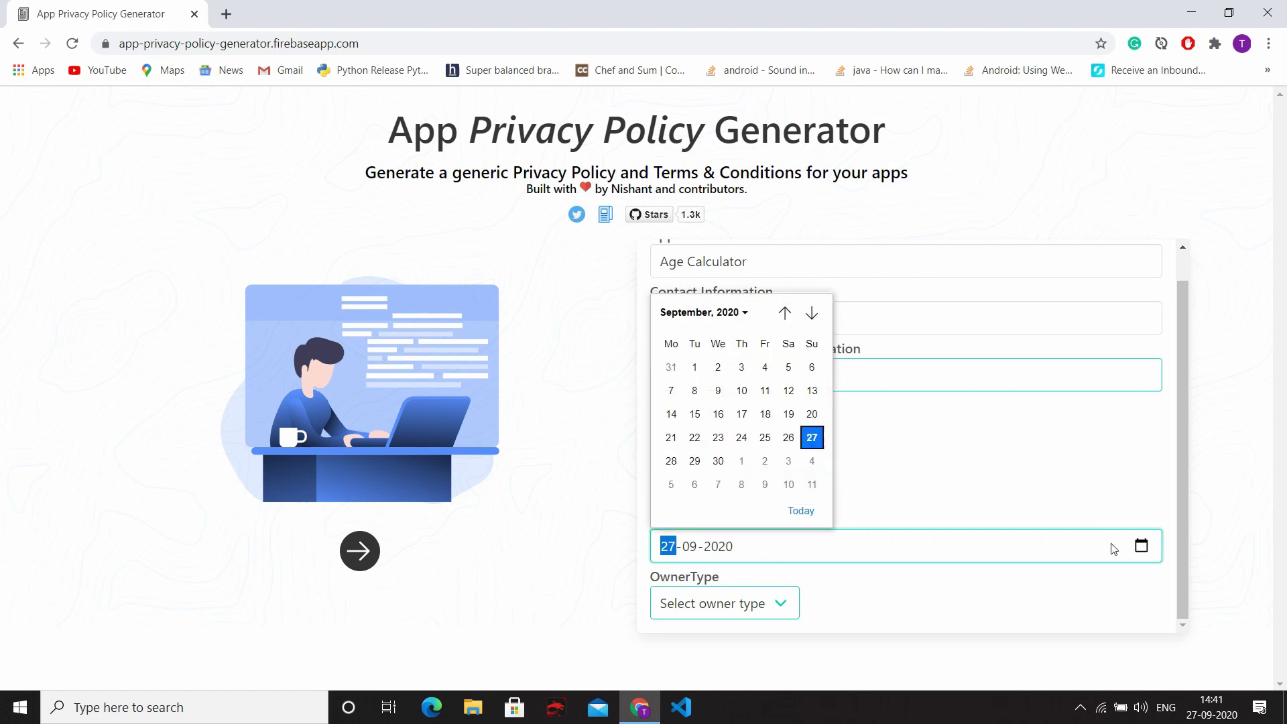
left_click(810, 440)
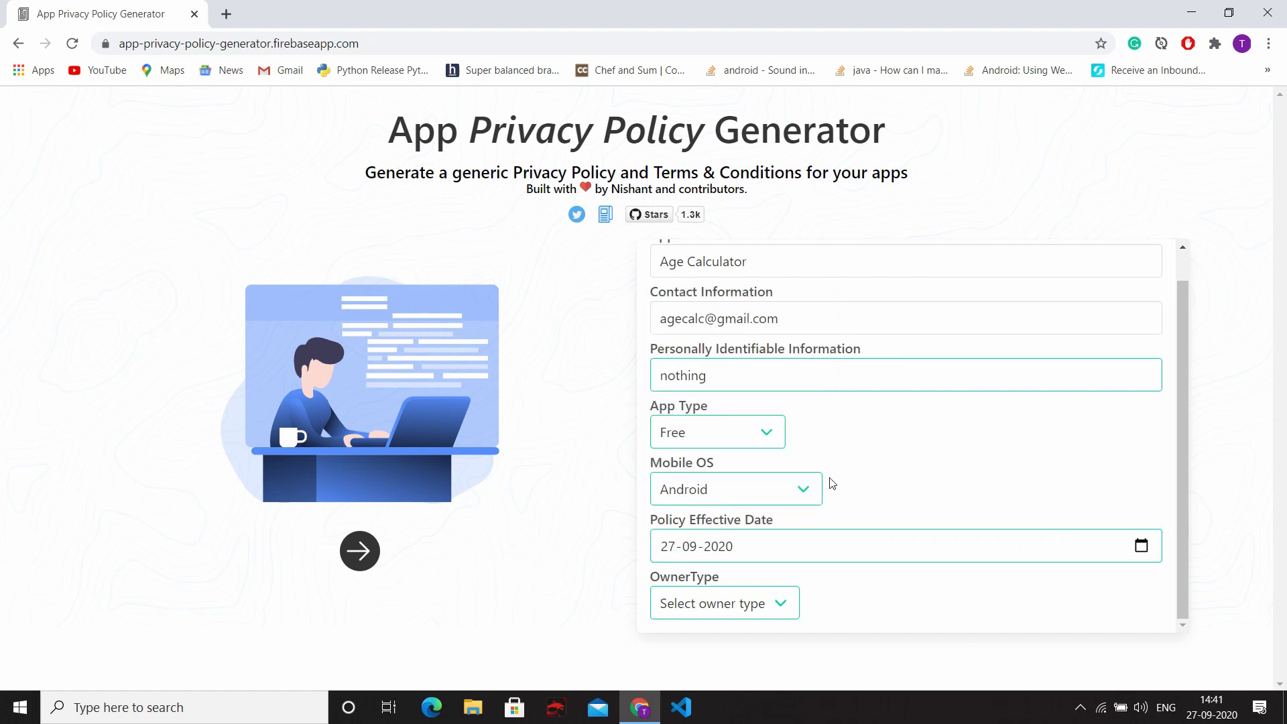
Step: Set the owner type to Individual and enter the developer name
left_click(737, 608)
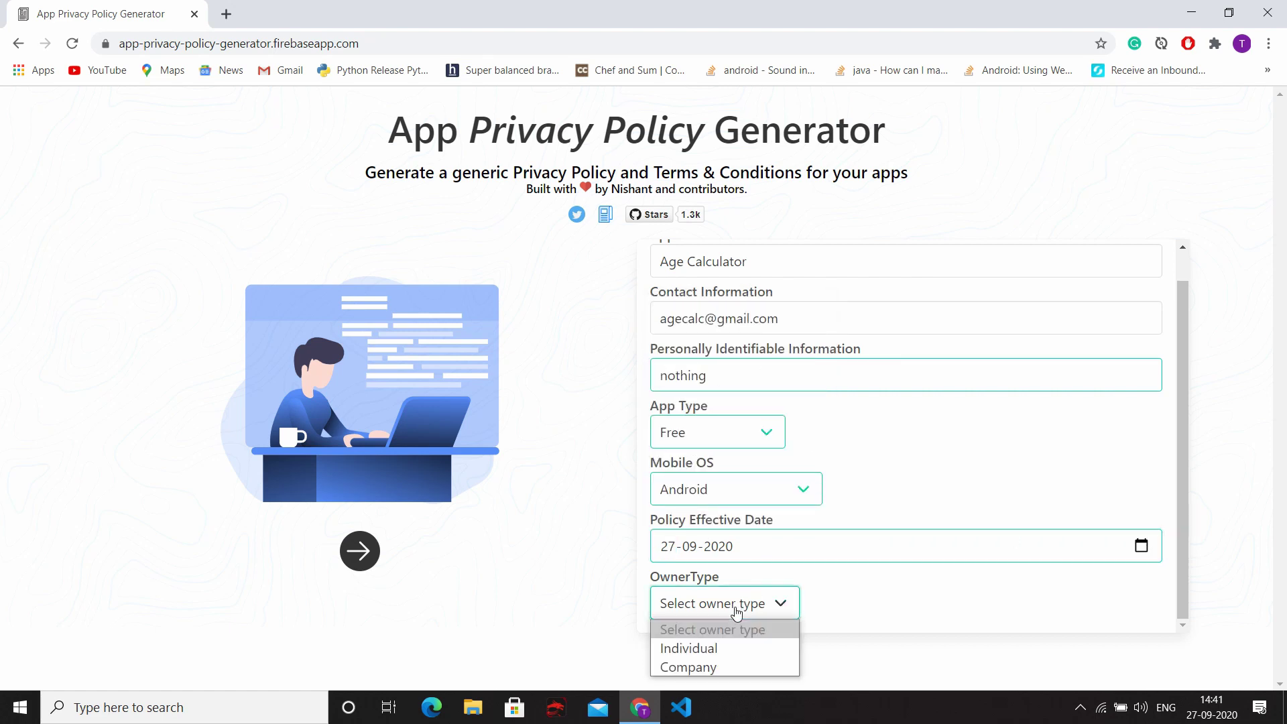
left_click(728, 649)
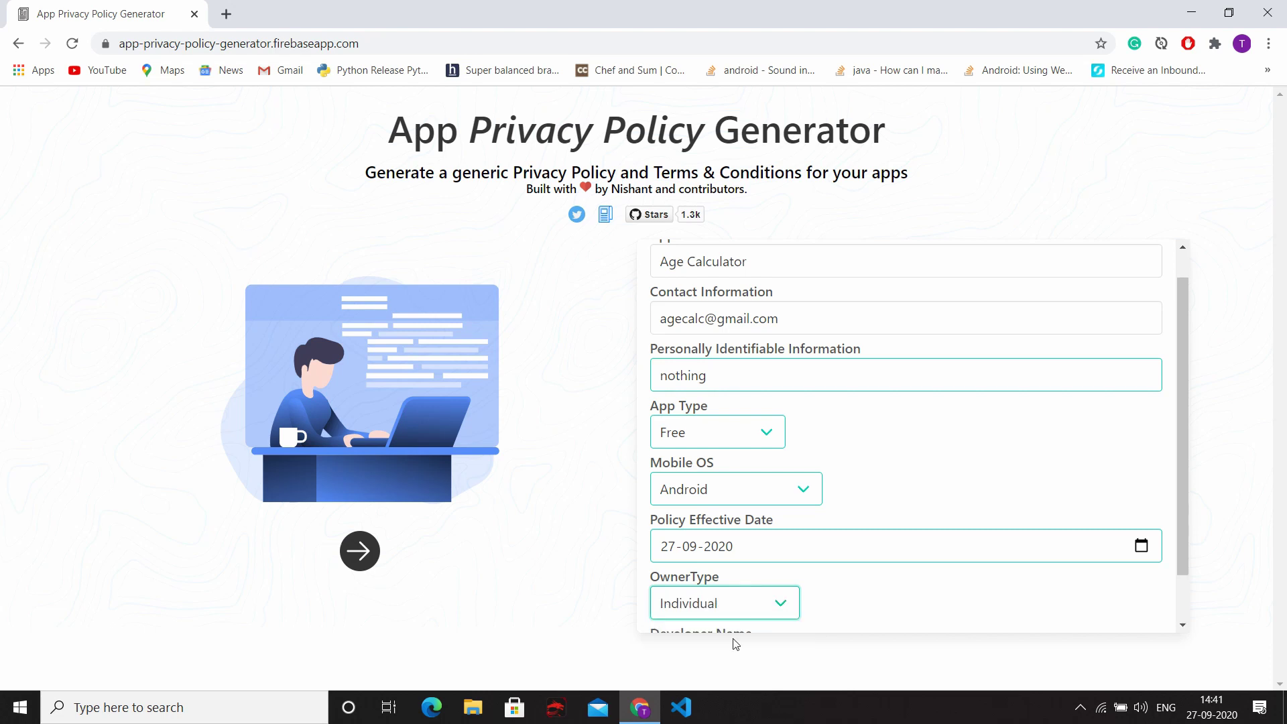
scroll(789, 563, "down", 1)
left_click(757, 603)
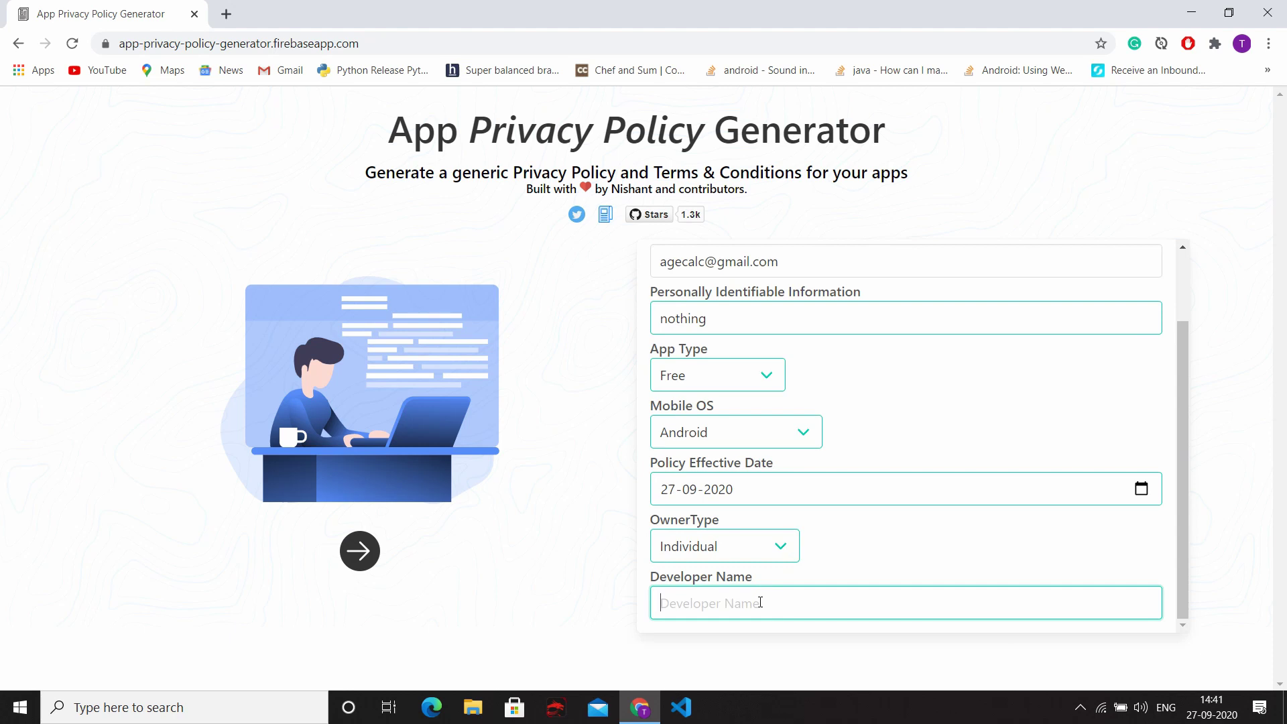
type("Technodevotion")
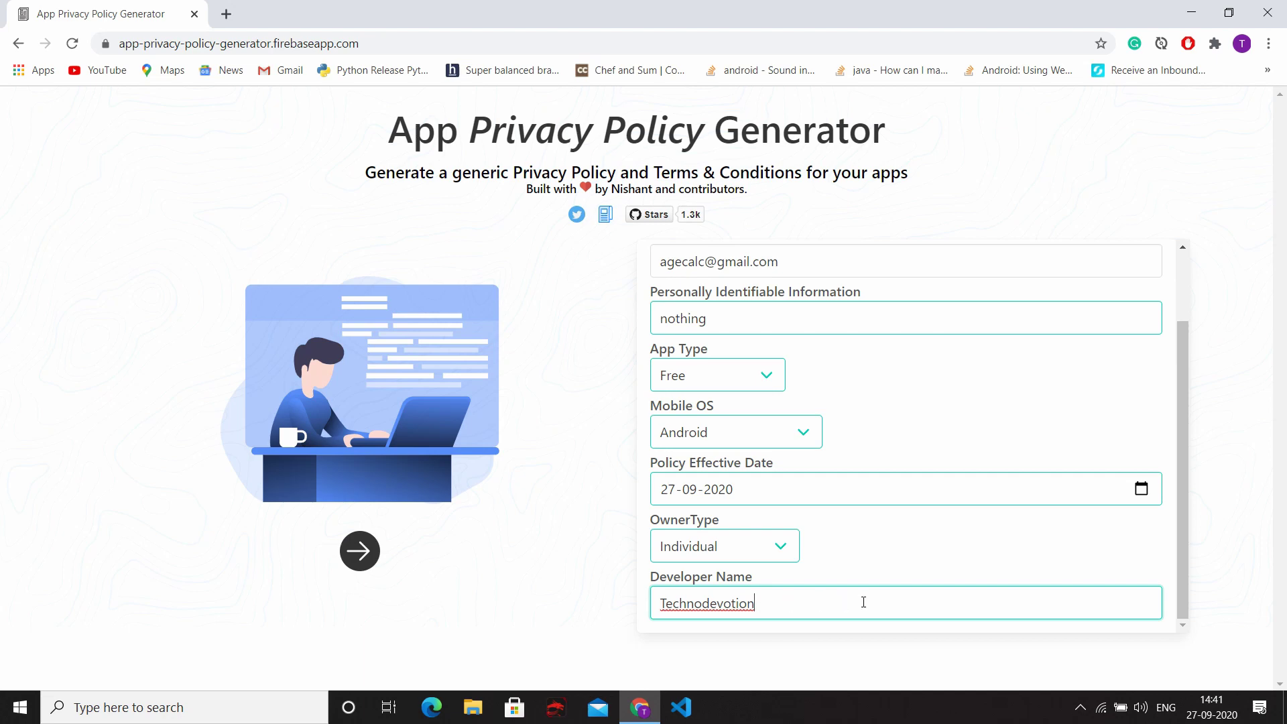
scroll(854, 604, "up", 2)
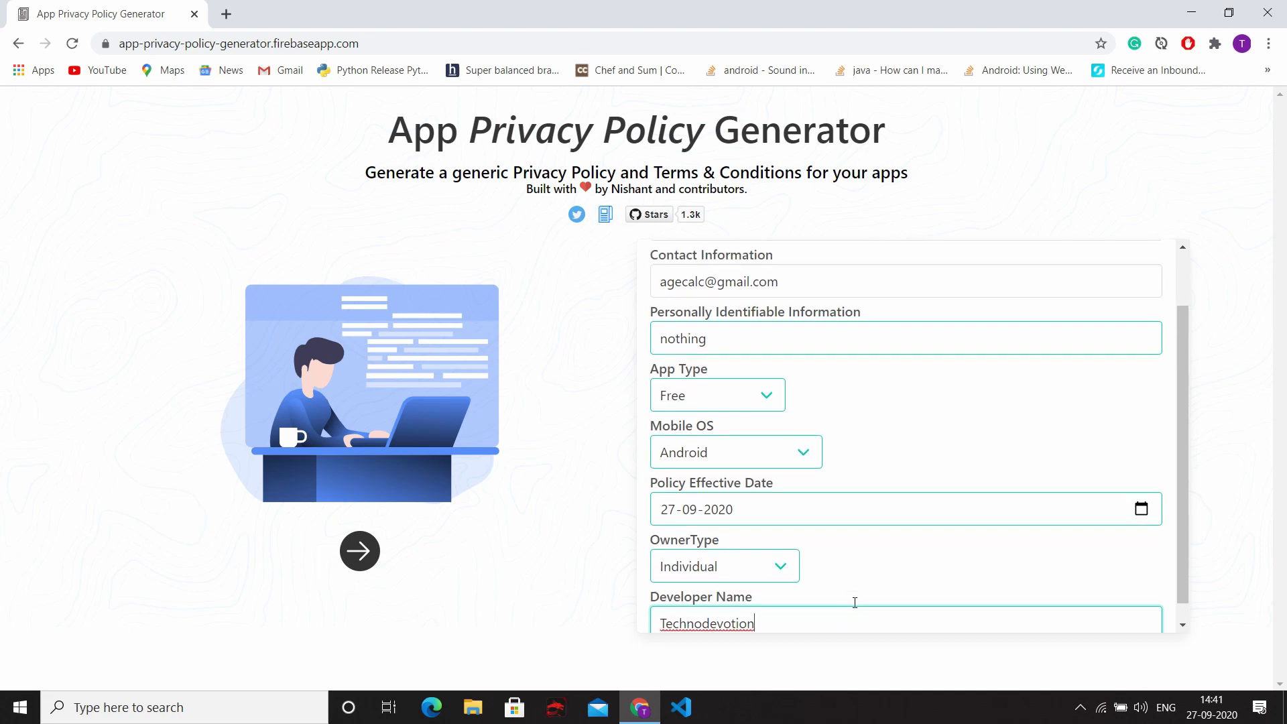
scroll(855, 606, "down", 2)
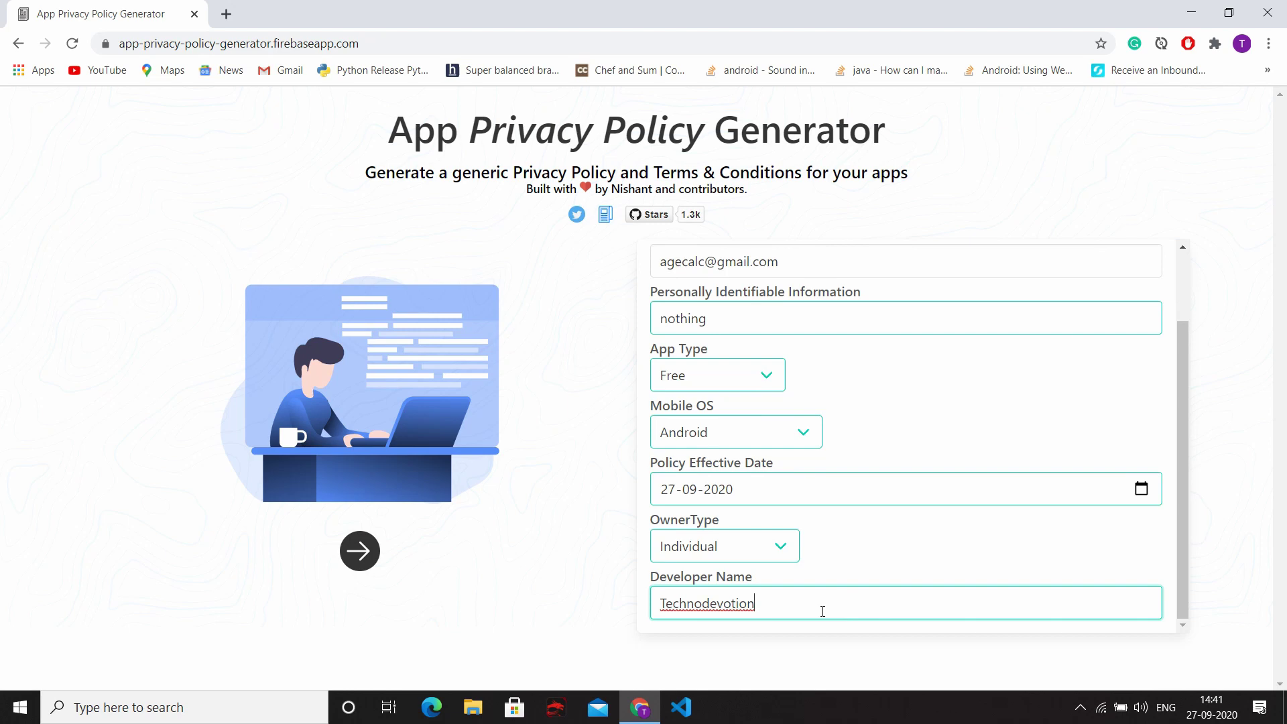
Step: Leave only Google Play Services ticked among third-party services and advance to All Done
left_click(360, 551)
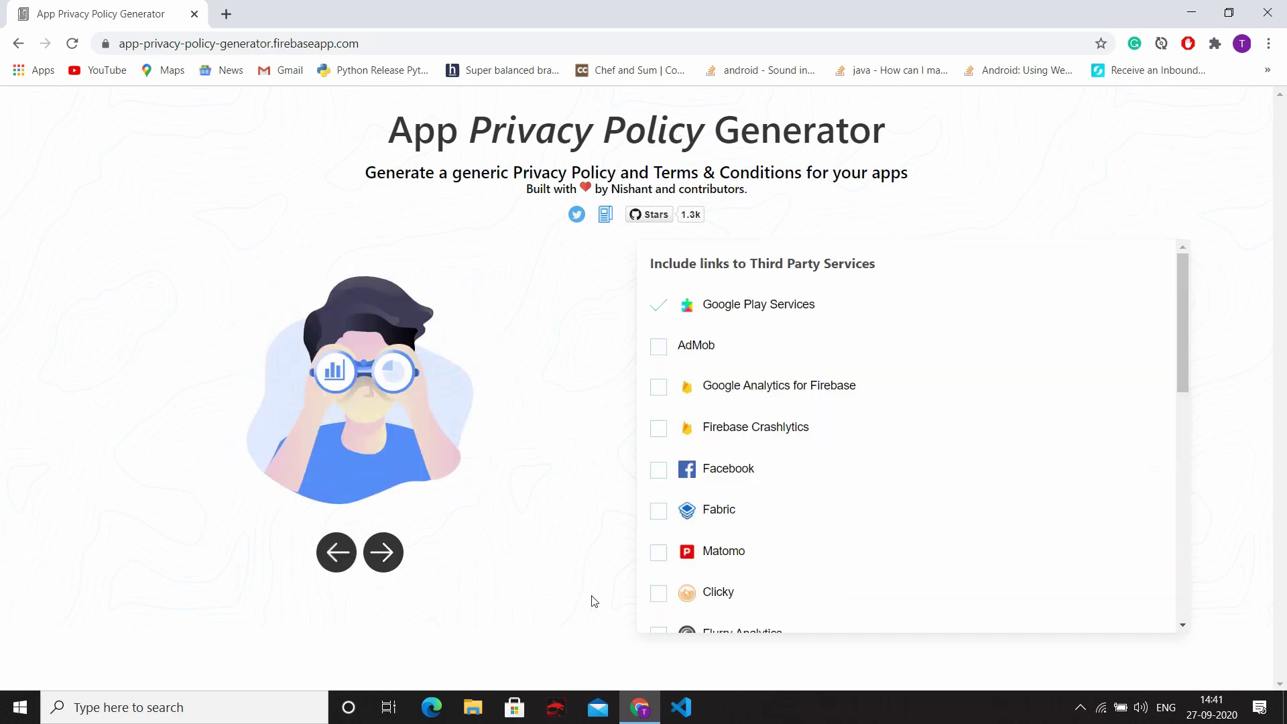
scroll(727, 494, "down", 10)
scroll(727, 496, "up", 10)
scroll(863, 445, "down", 10)
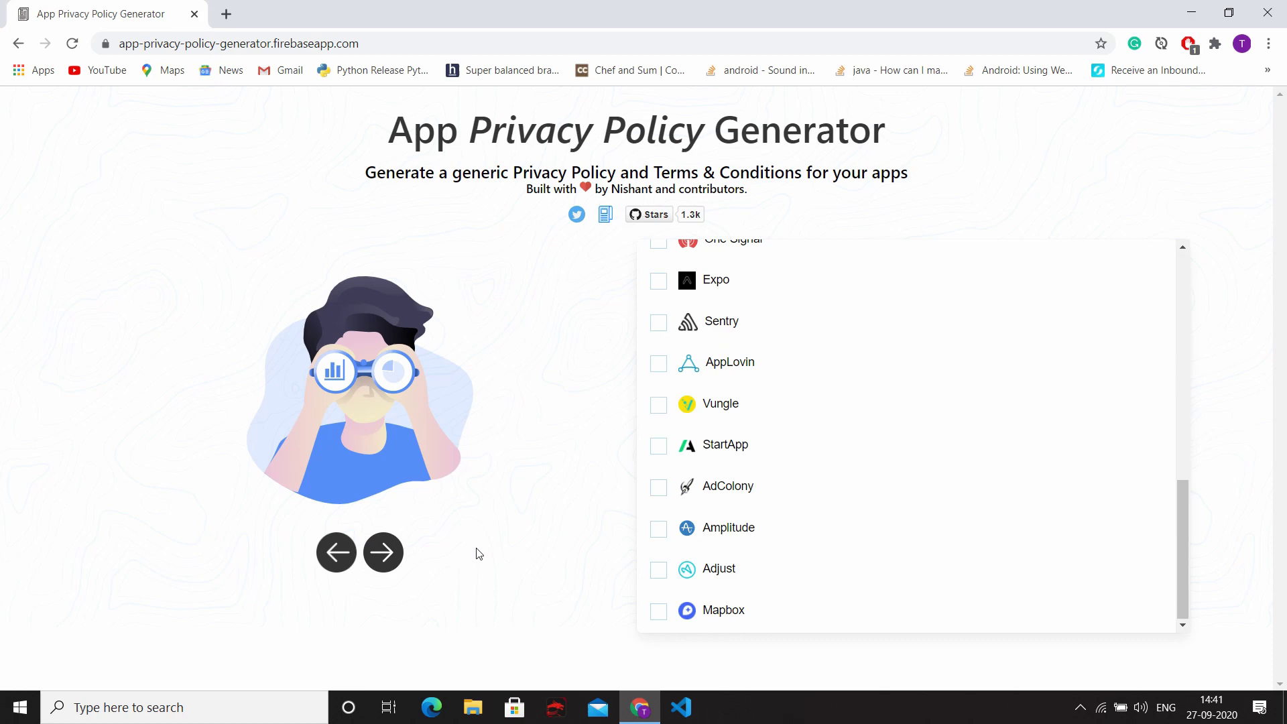
scroll(898, 563, "up", 10)
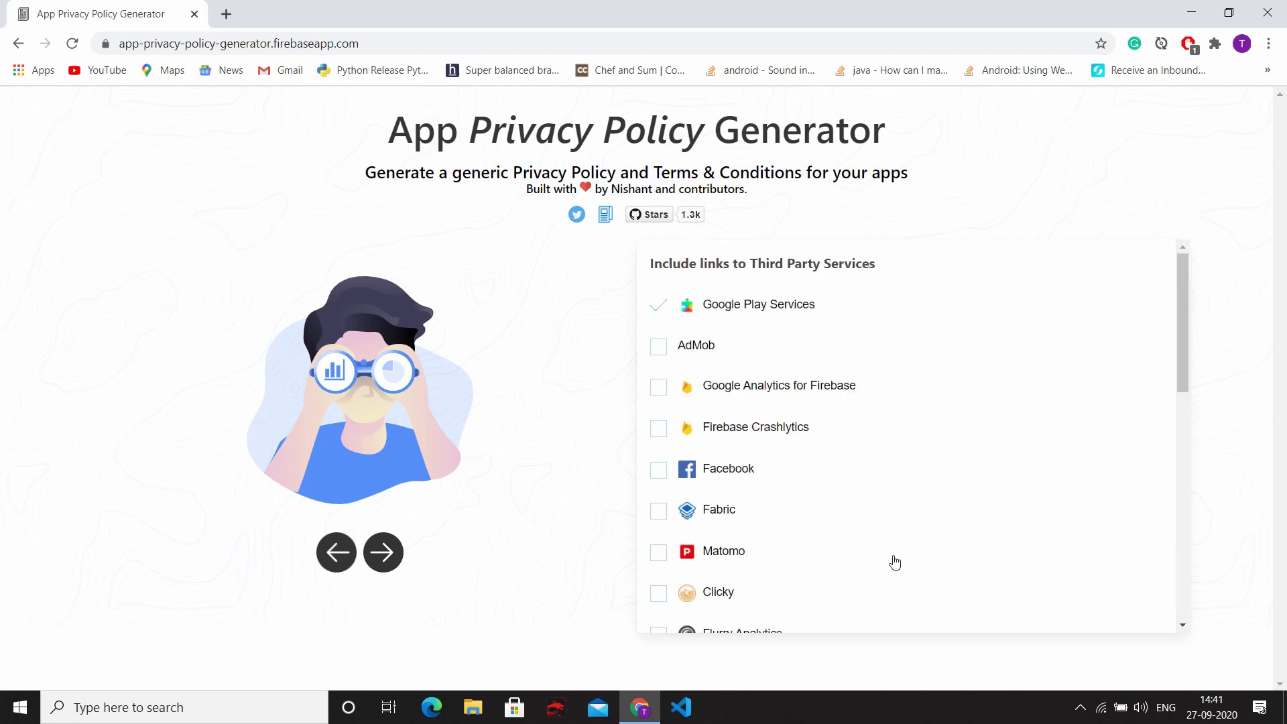
left_click(383, 552)
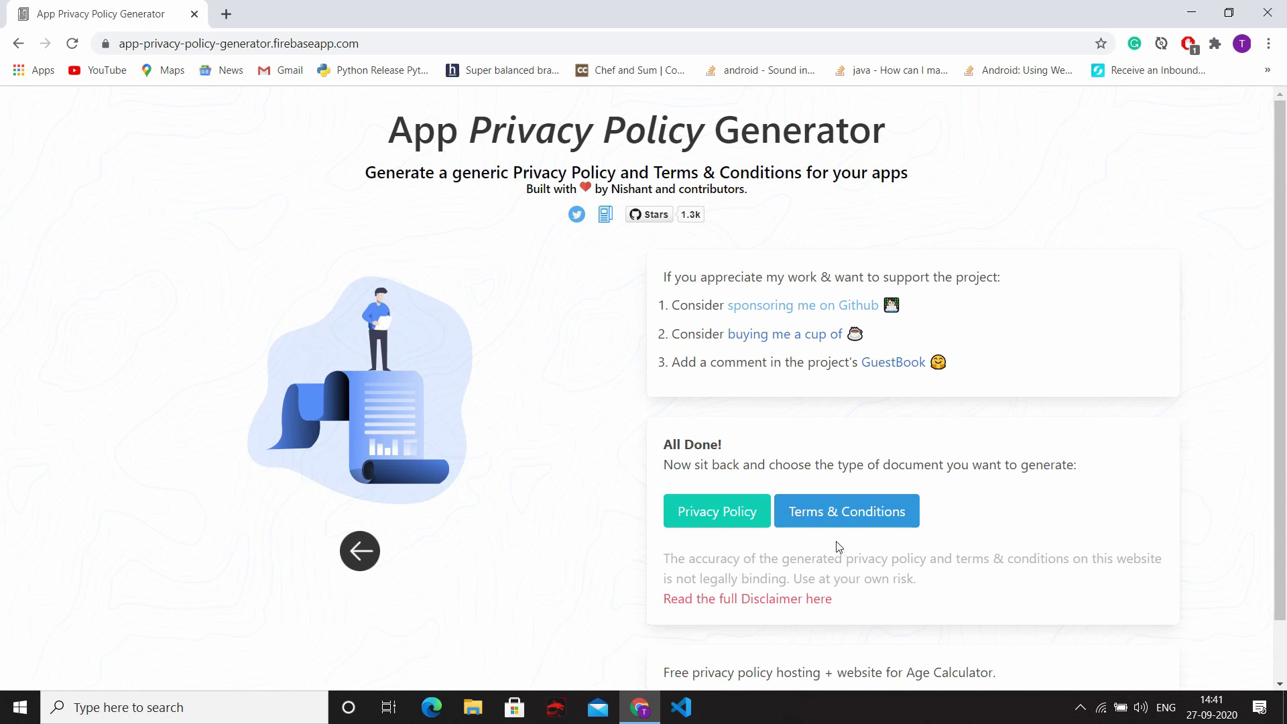
Step: Read the full disclaimer note and dismiss it
left_click_drag(666, 556, 1161, 584)
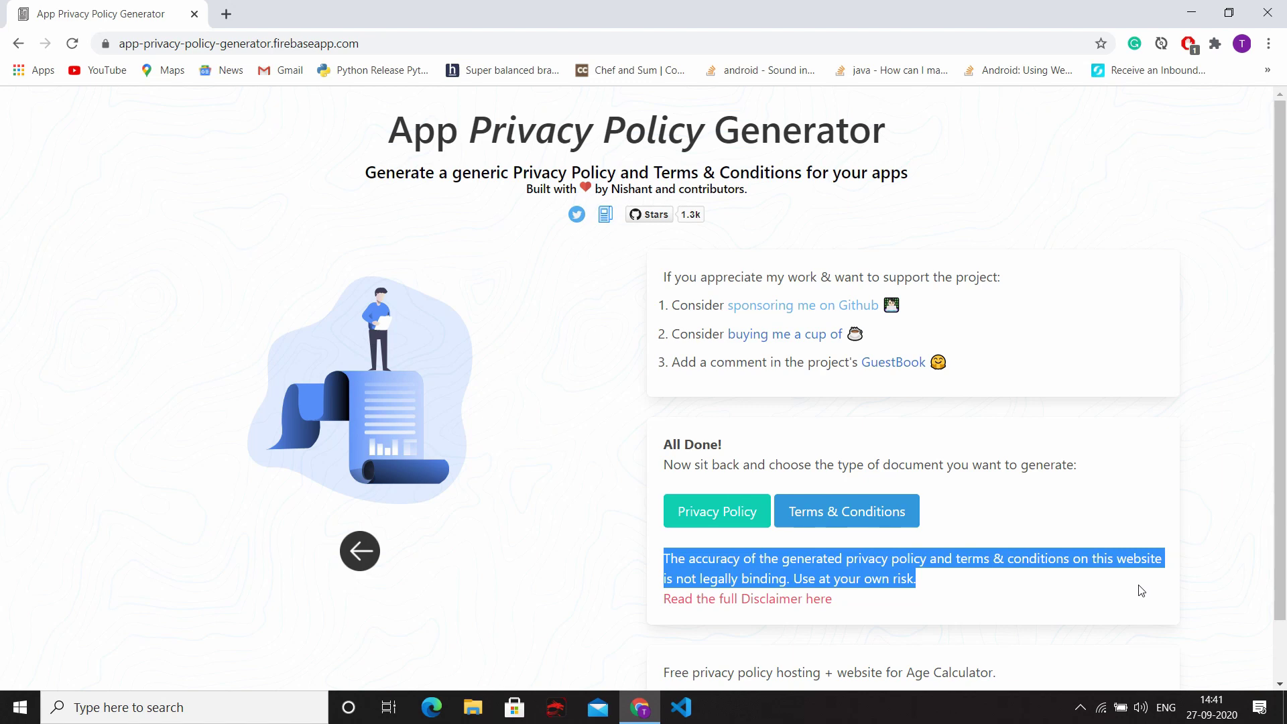
left_click(818, 600)
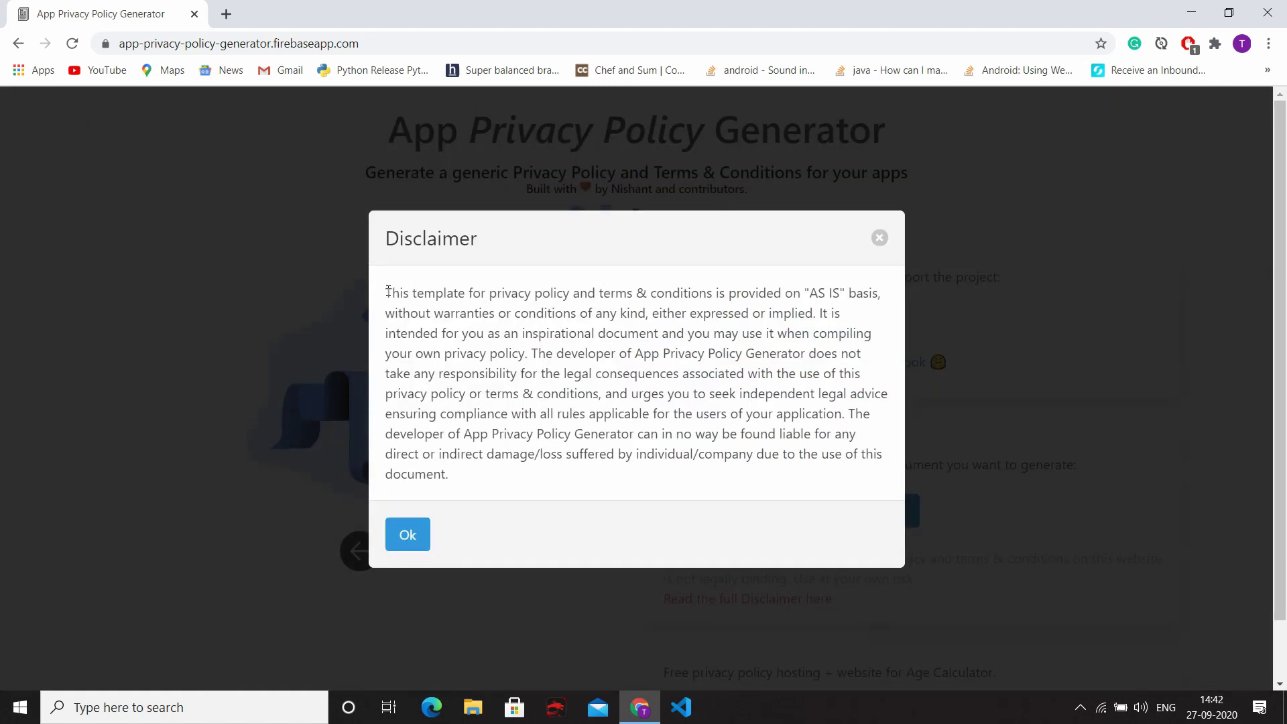
left_click_drag(388, 291, 817, 480)
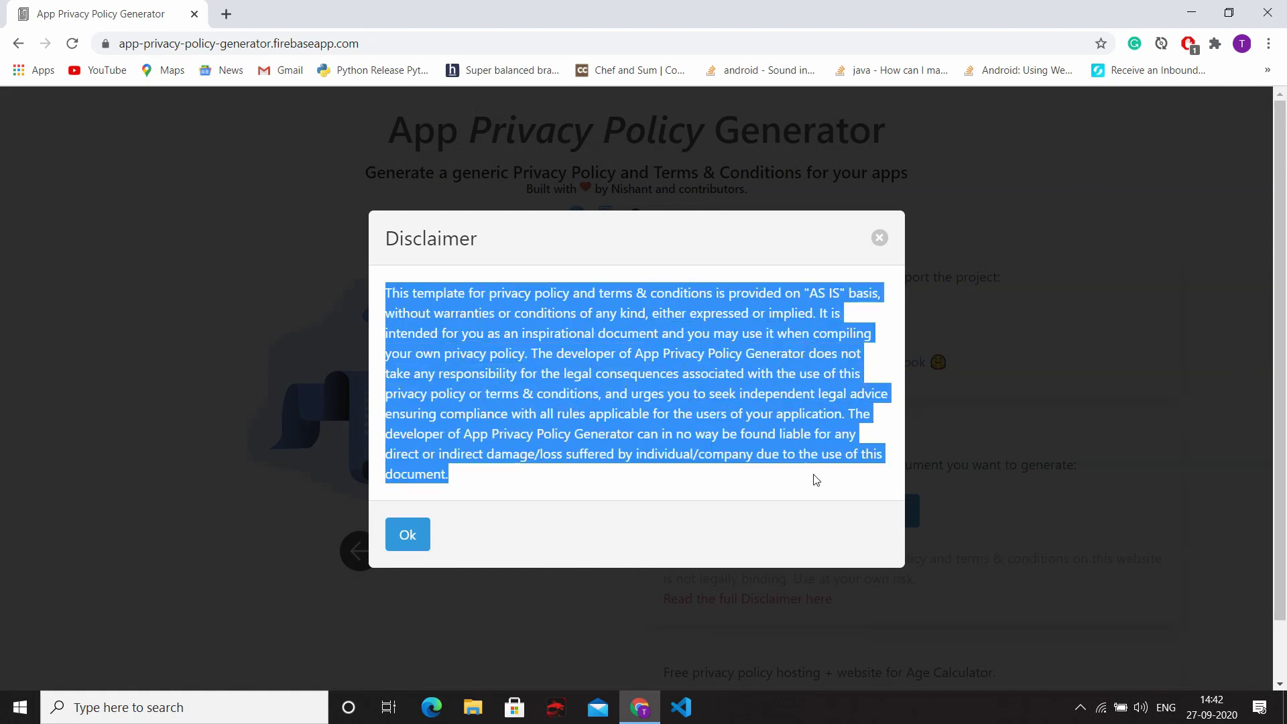
left_click(403, 538)
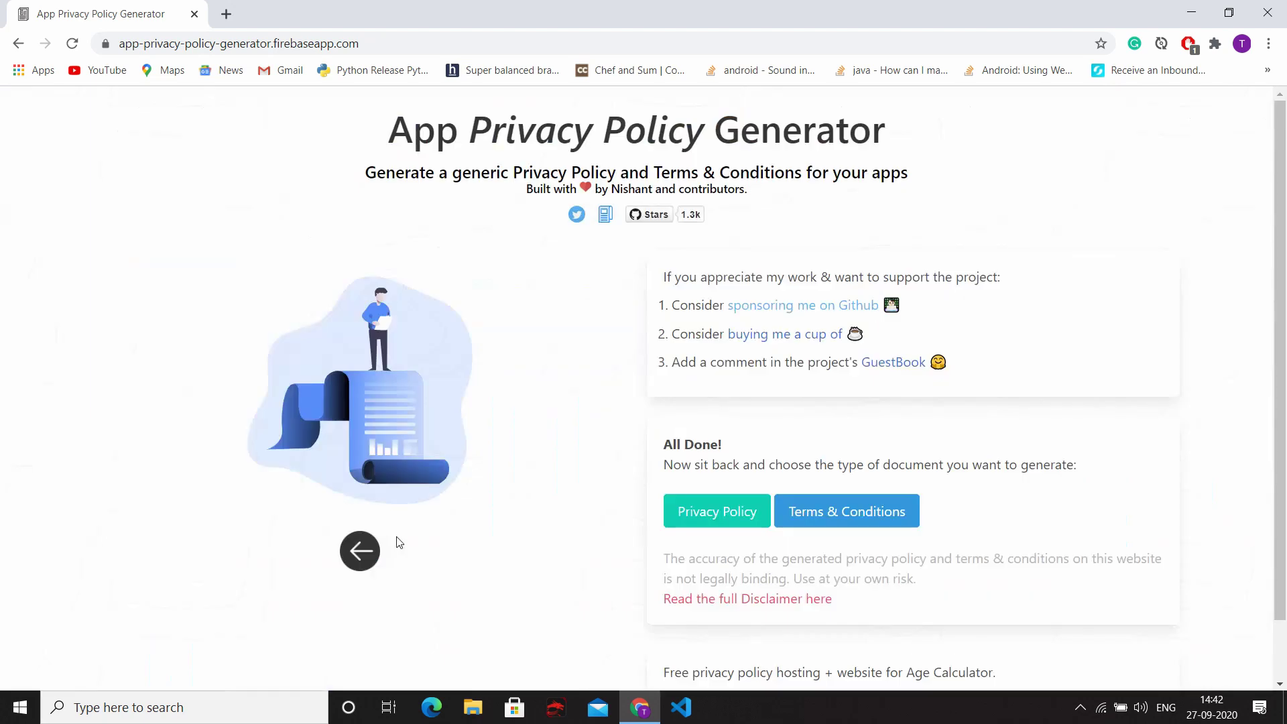
Step: Generate the Age Calculator privacy policy, select all its text, and close the preview
left_click(716, 517)
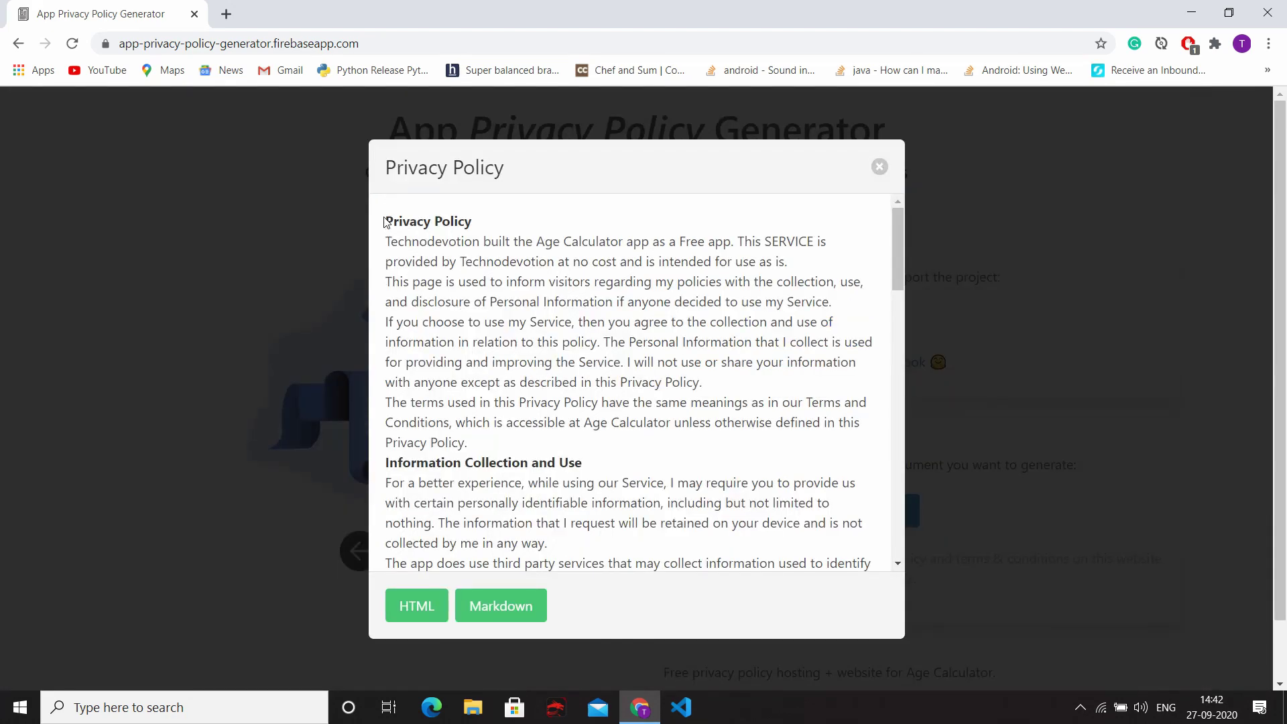
left_click_drag(385, 219, 724, 547)
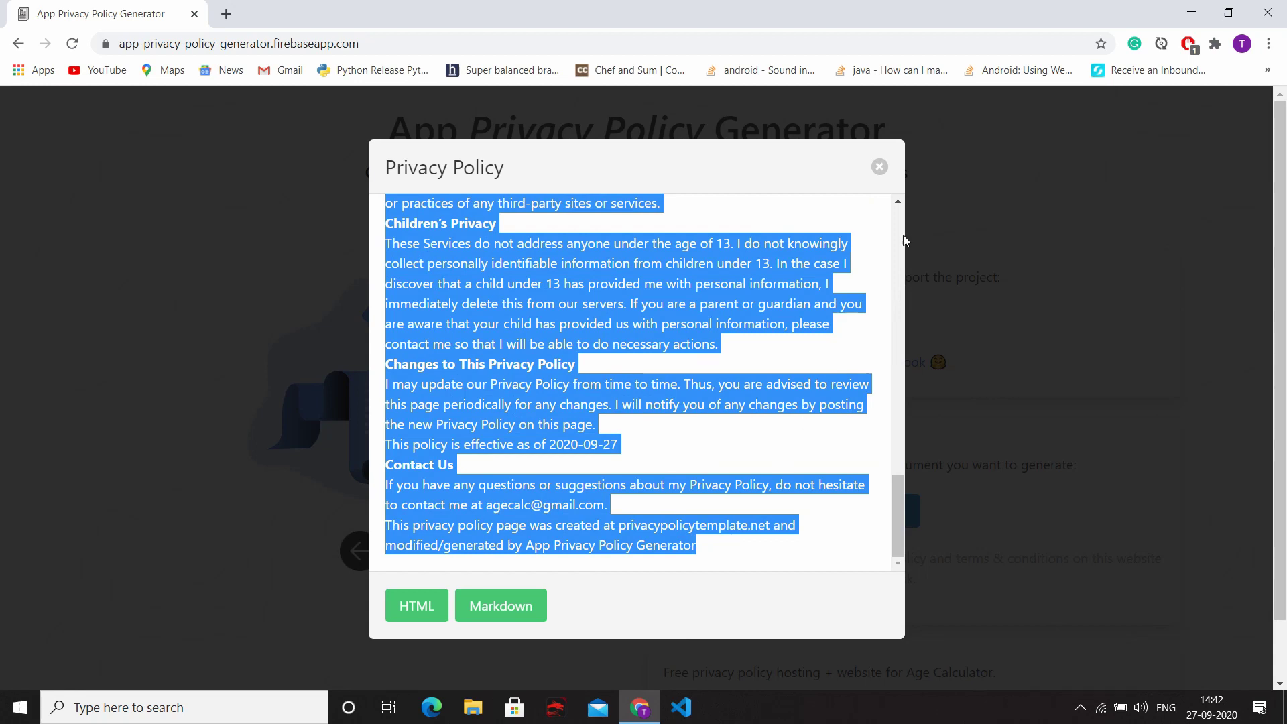
left_click(881, 168)
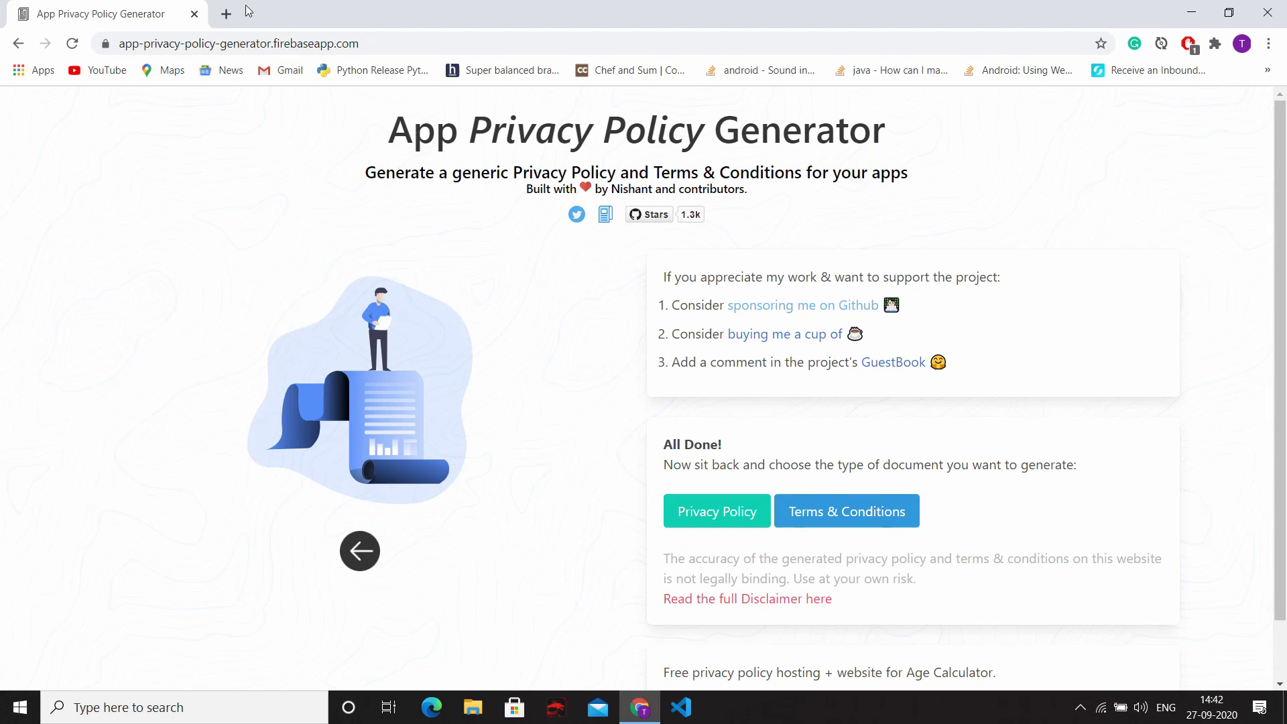
Step: In a new tab, search 'google docs' and go to the Google Docs home page
left_click(223, 15)
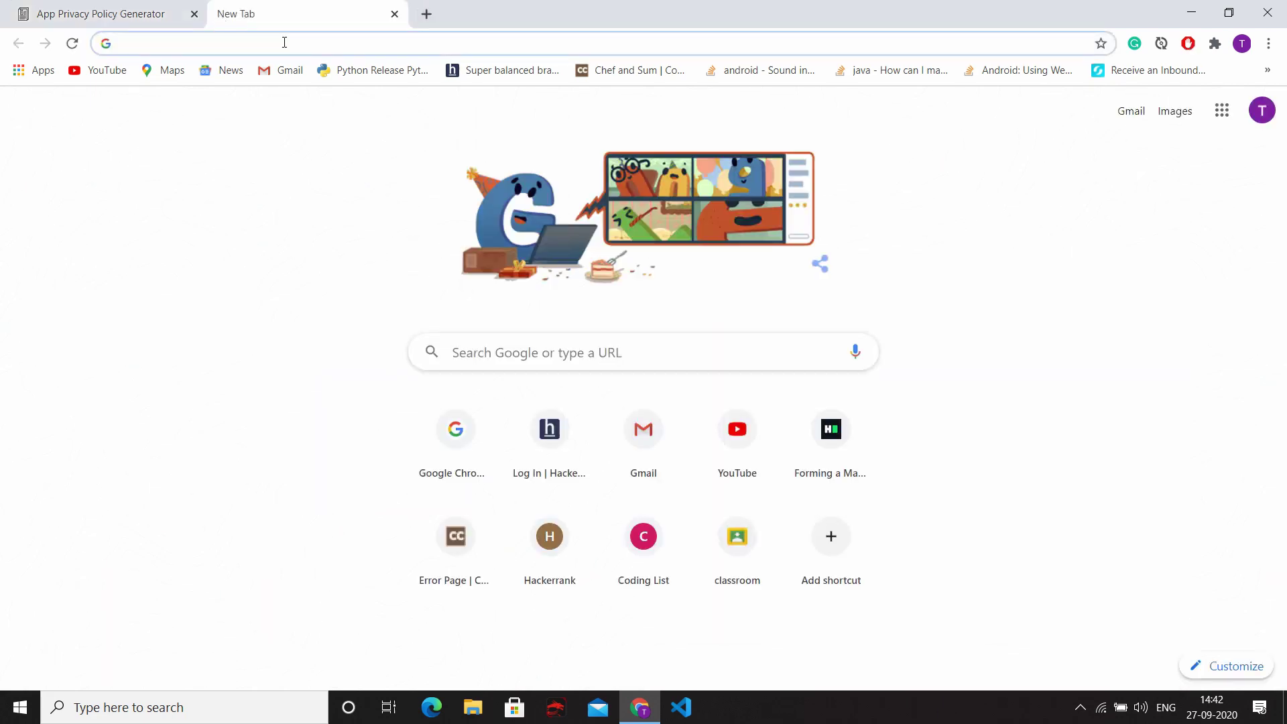
type("goog")
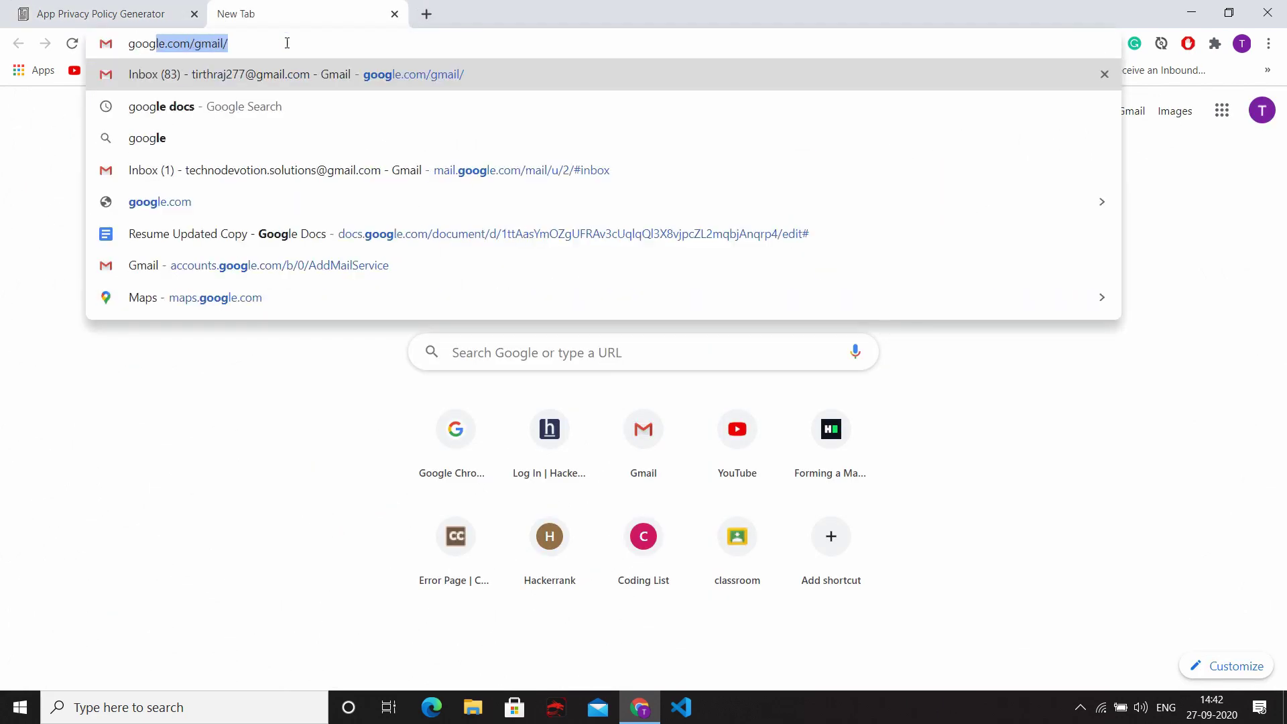
type("le docs")
key("Return")
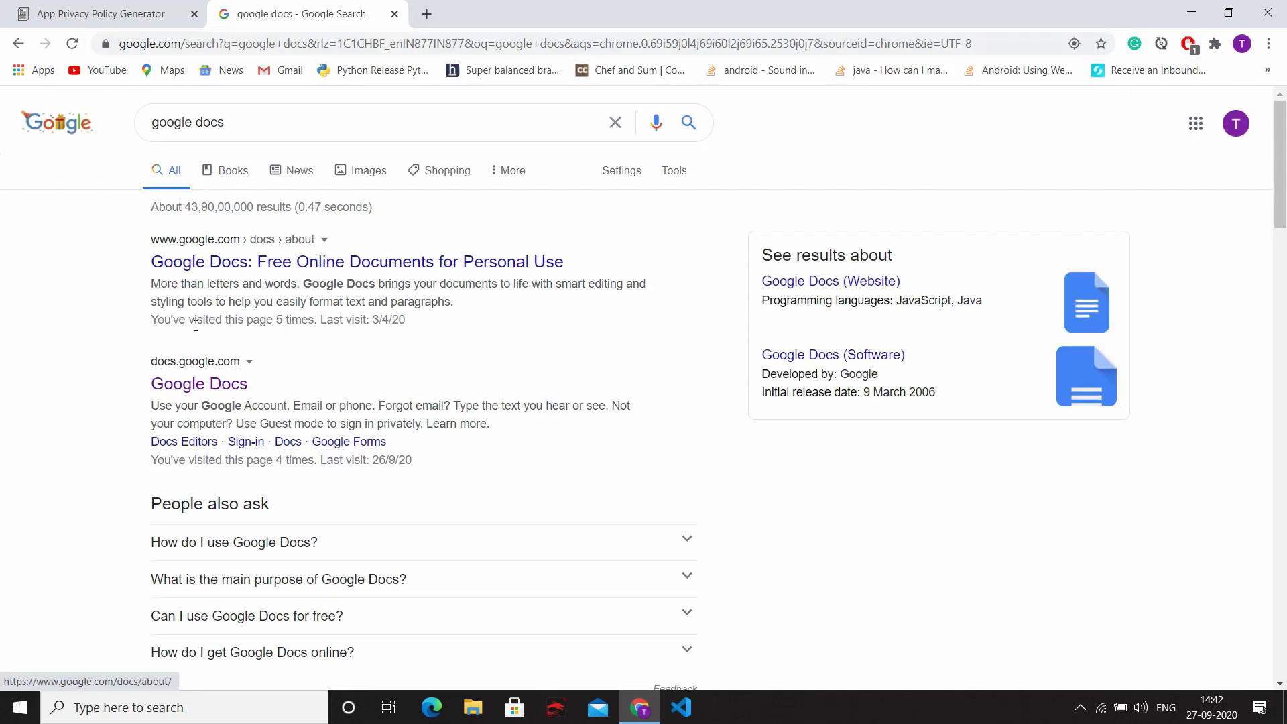
left_click(226, 381)
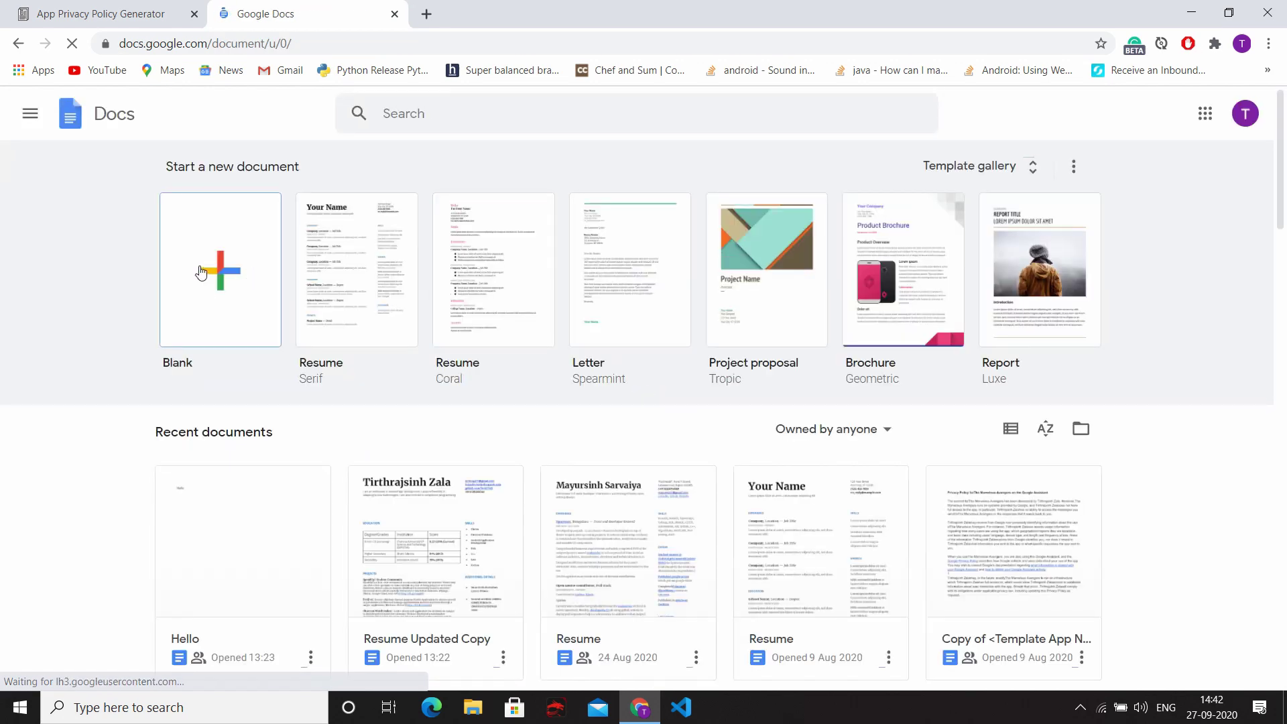
Step: Create a blank document and paste in the copied privacy policy
left_click(199, 275)
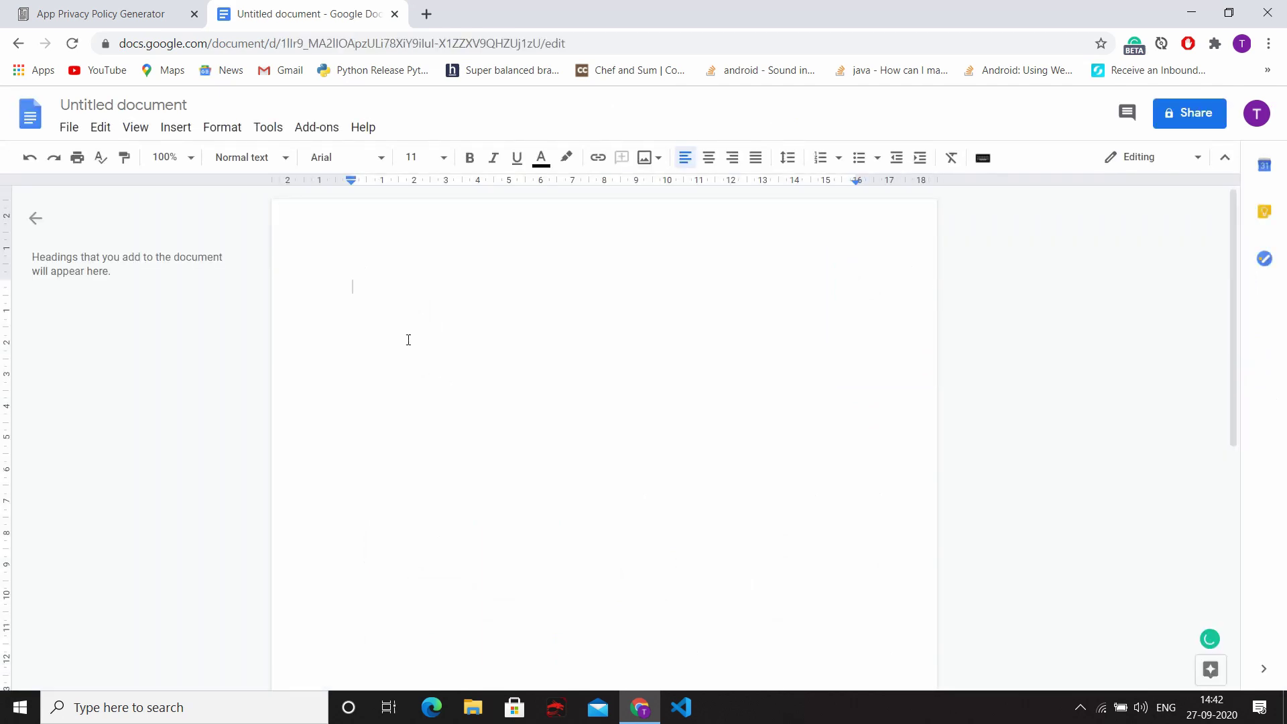
key("ctrl+v")
scroll(469, 362, "up", 20)
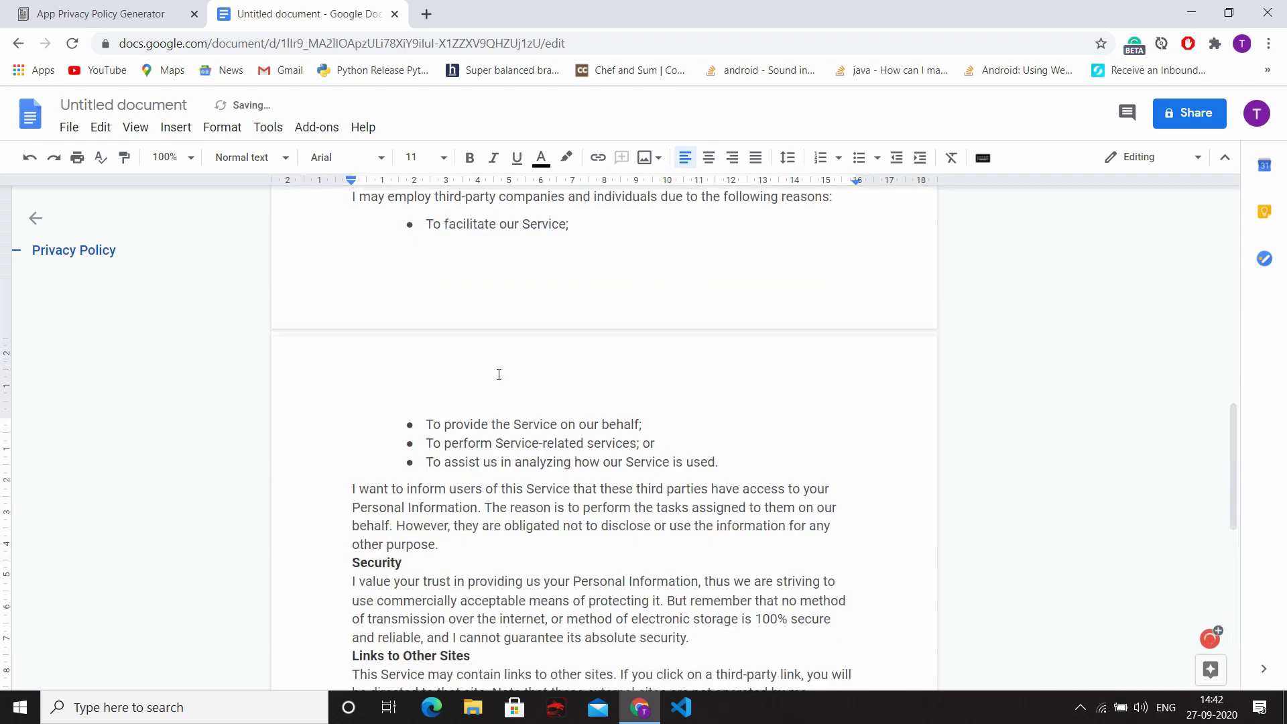
scroll(499, 379, "down", 8)
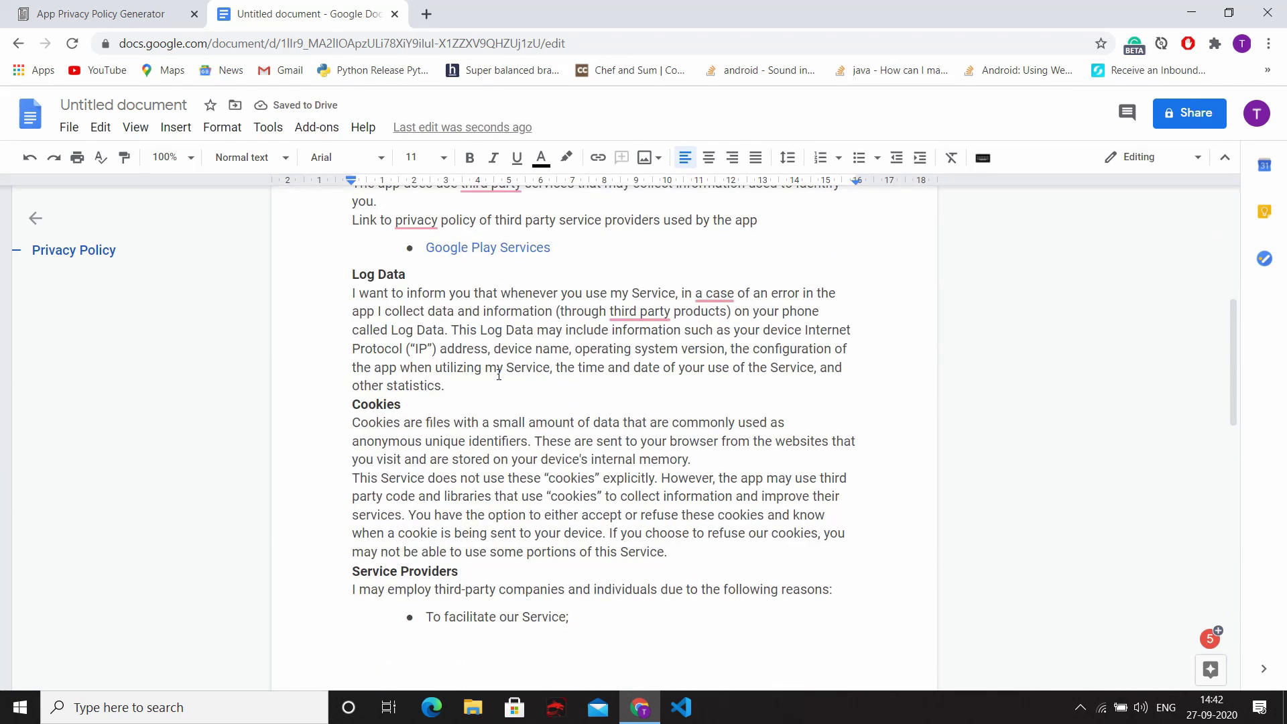
scroll(499, 374, "down", 12)
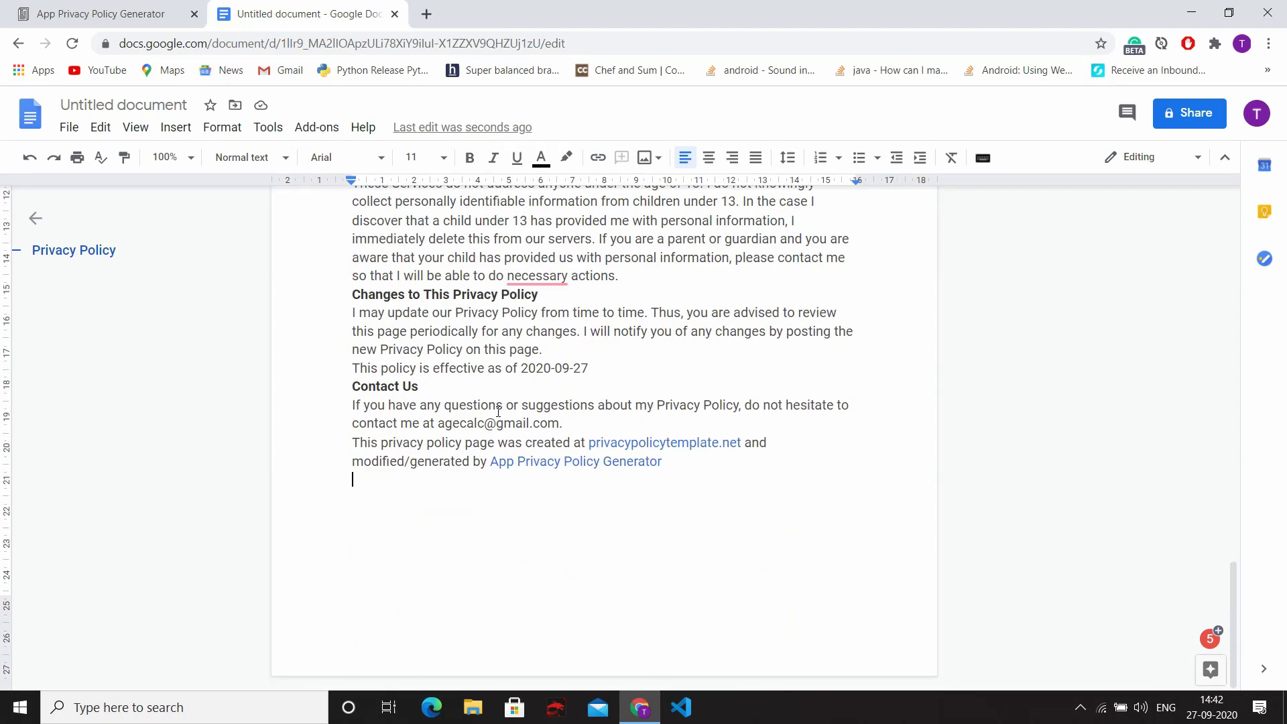
Step: Delete the closing paragraph crediting the privacy policy generator sites
left_click_drag(351, 439, 700, 471)
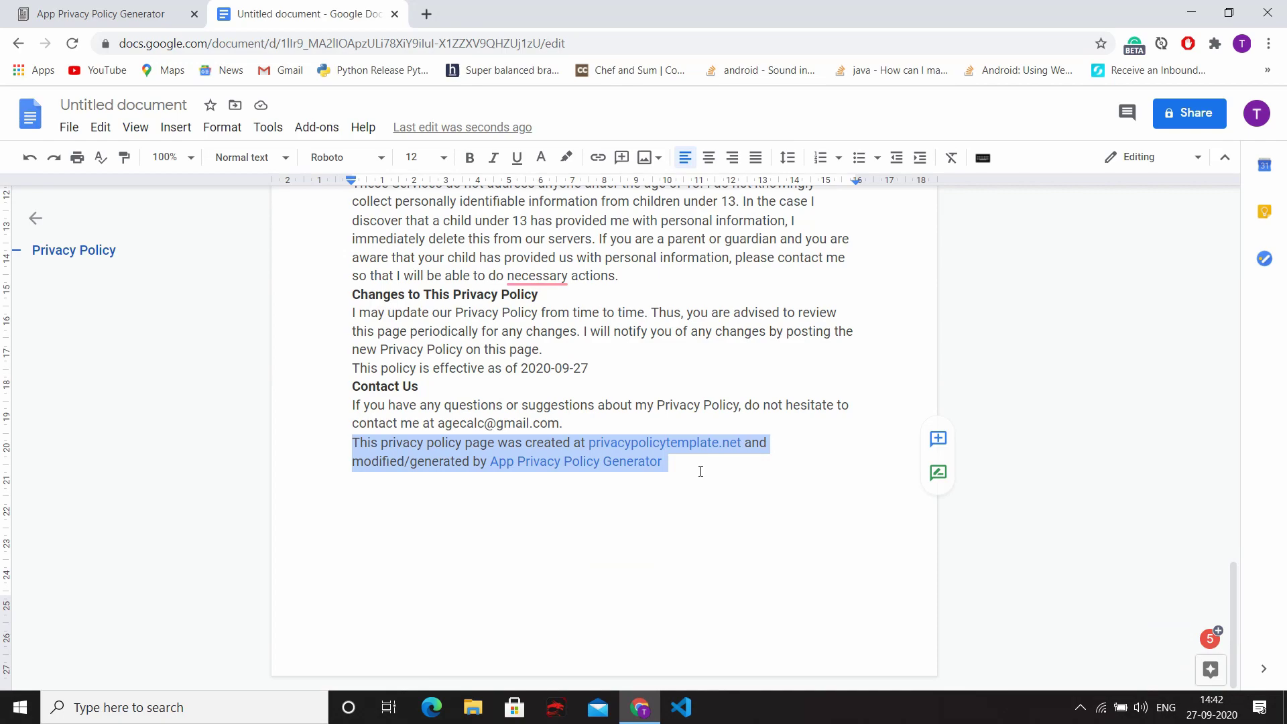
key("BackSpace")
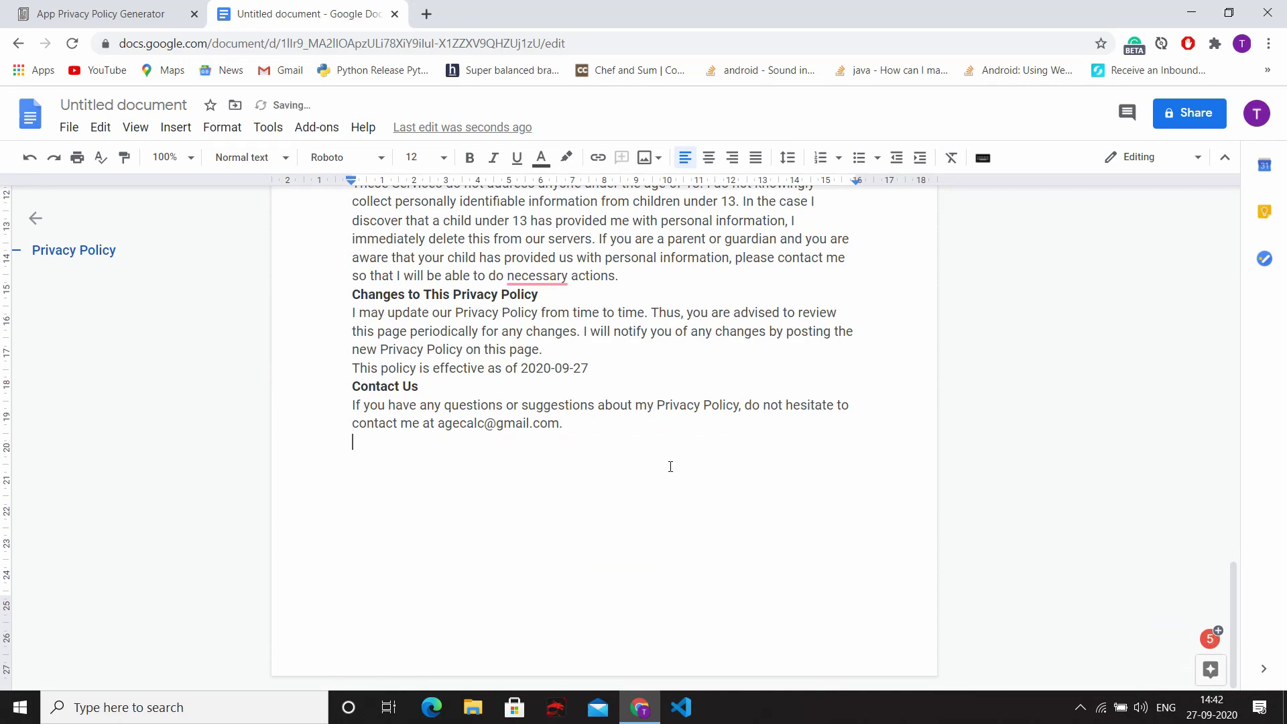
scroll(671, 466, "up", 15)
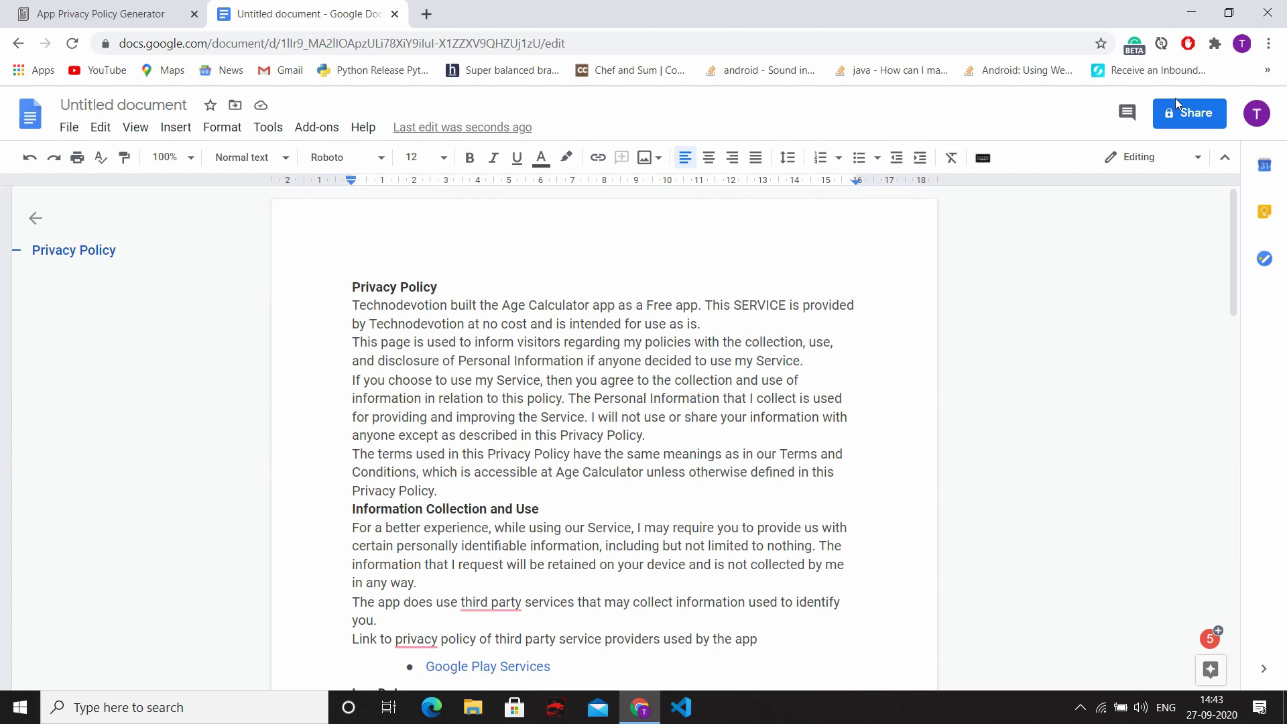
Step: Name the document 'Age Calculator app Privacy Policy' when prompted before sharing
left_click(1190, 130)
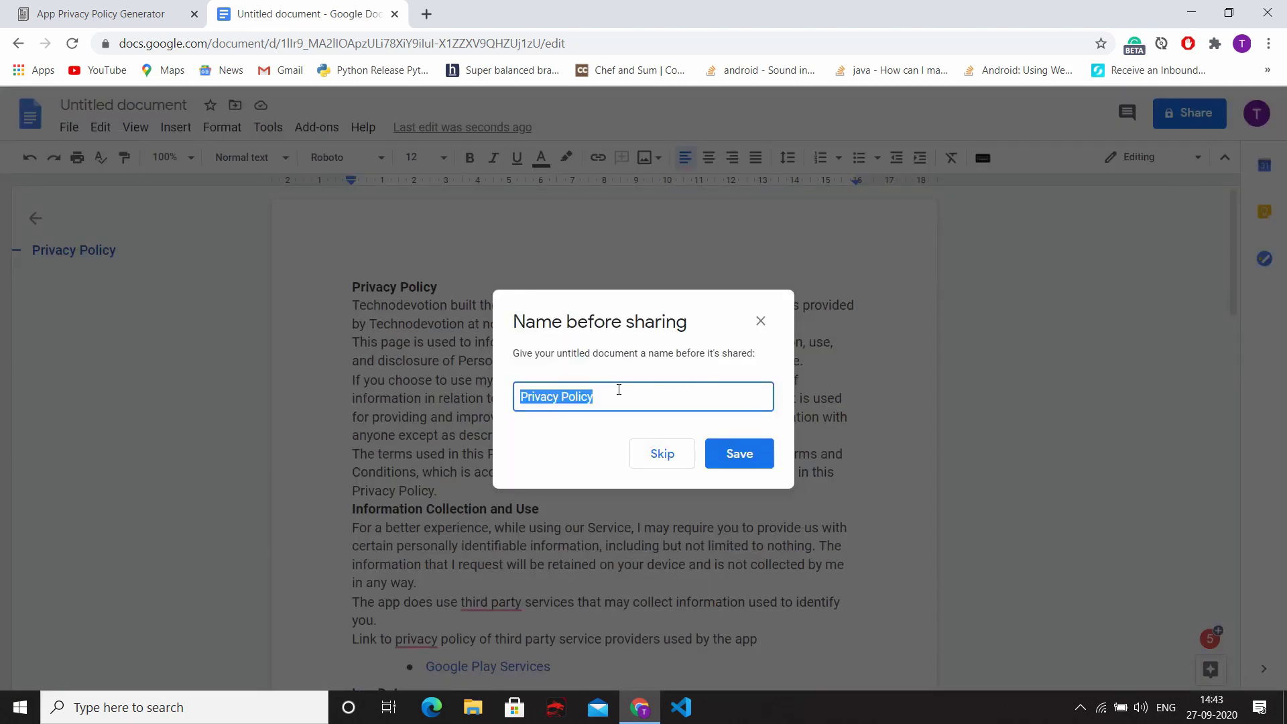
type("Age Calcu")
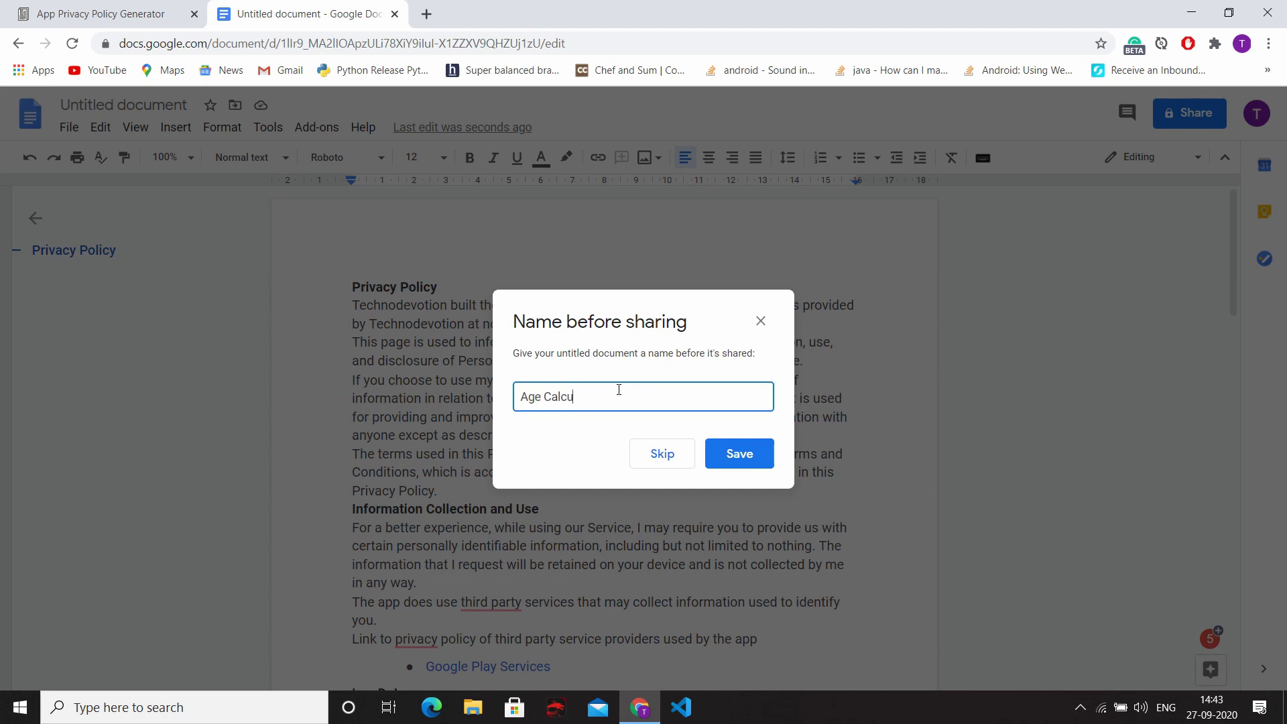
type("lator app Privacy Policy")
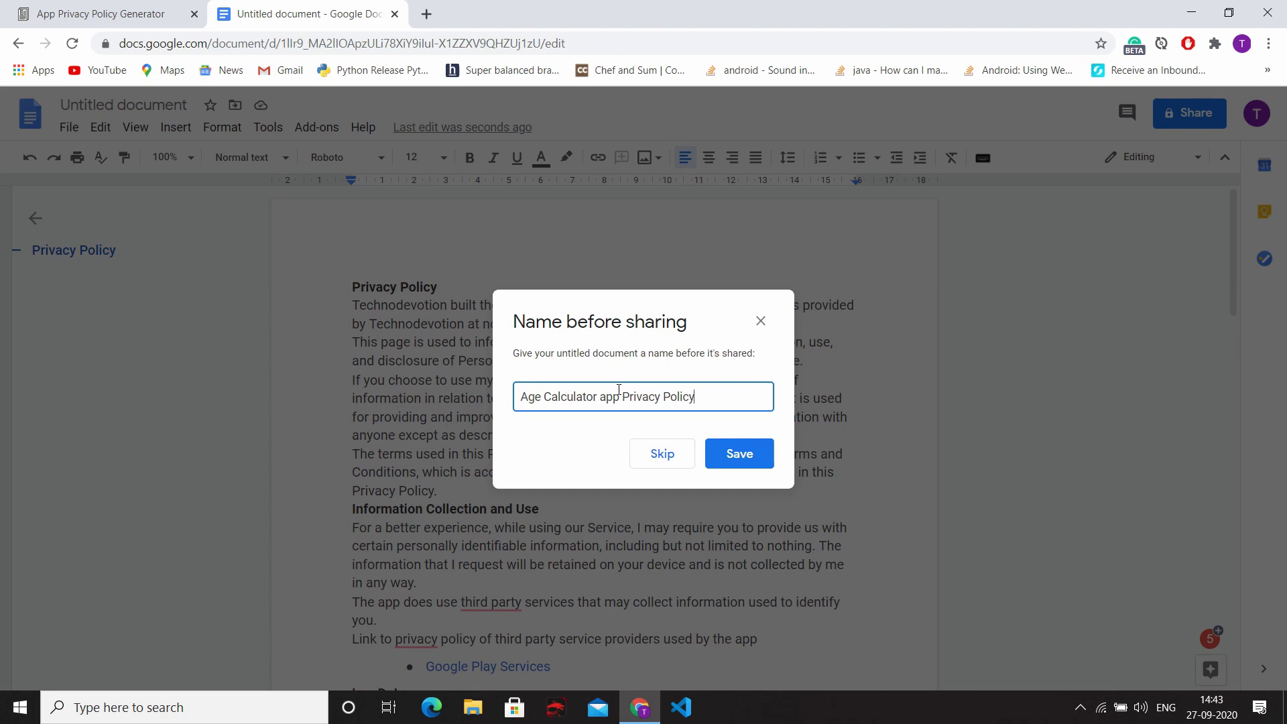
left_click(736, 449)
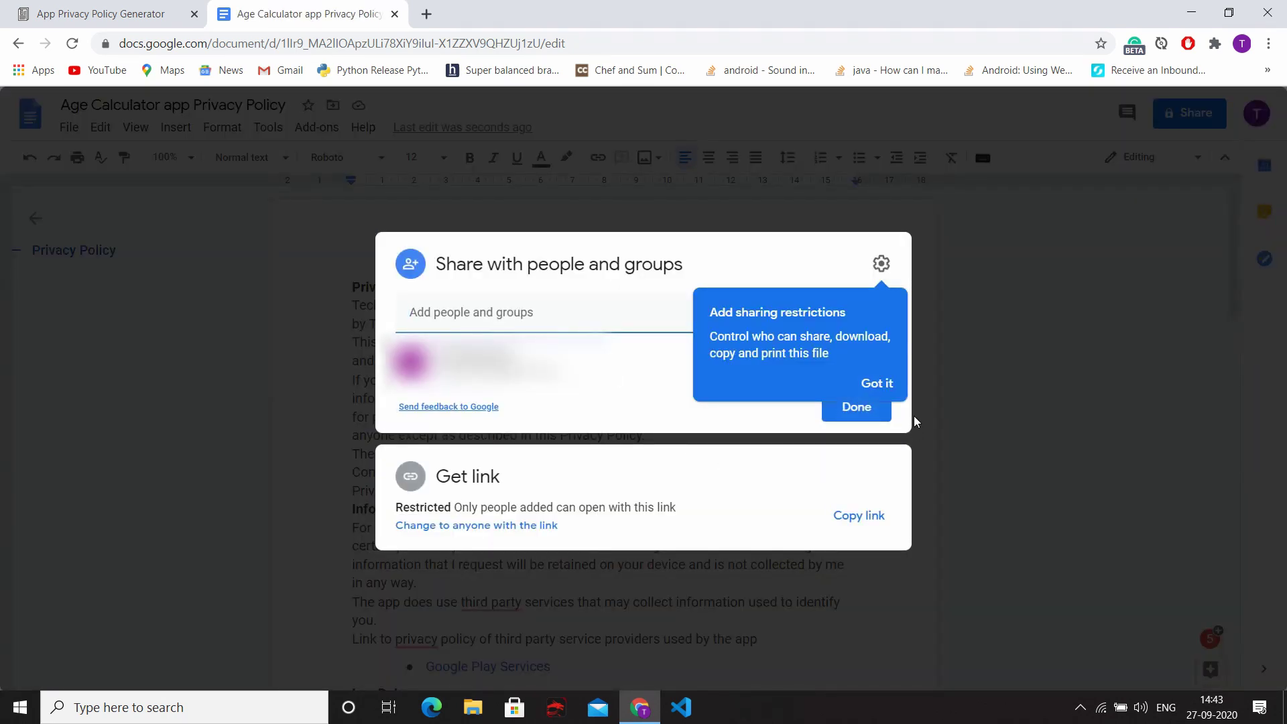
Step: Set link access to anyone with the link as Viewer, then copy the link
left_click(884, 383)
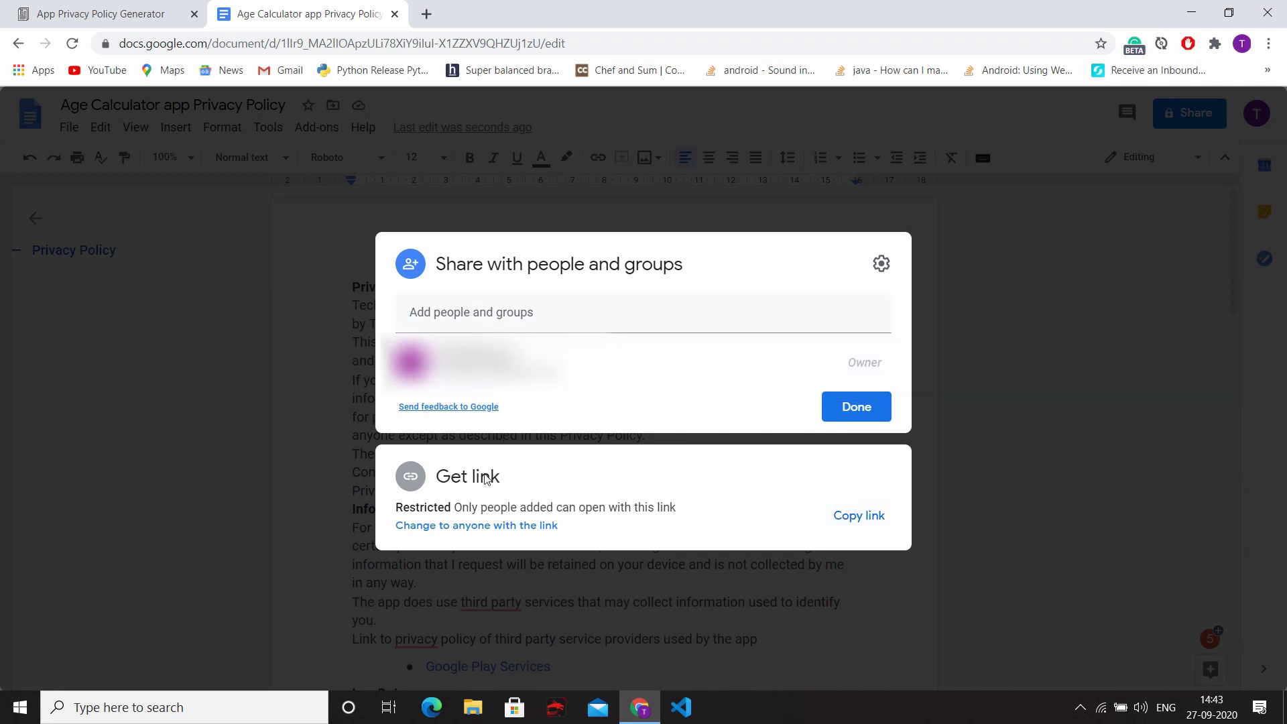
left_click(478, 529)
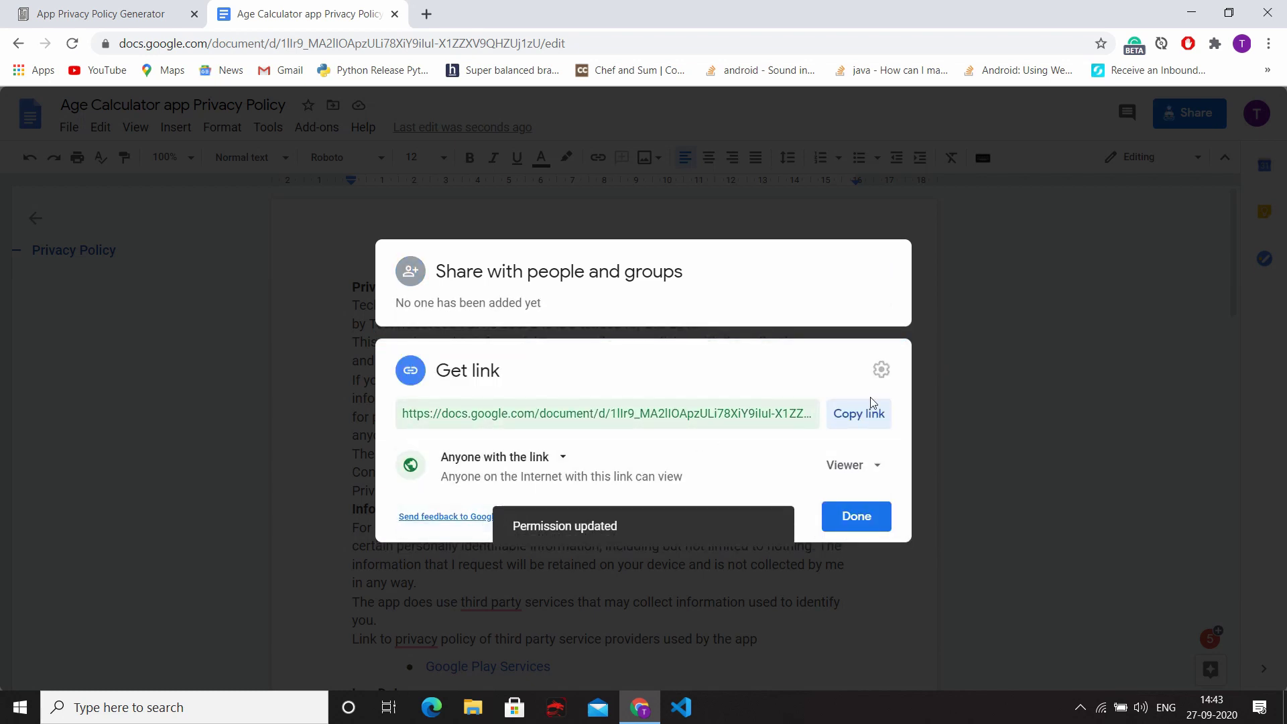
left_click(852, 466)
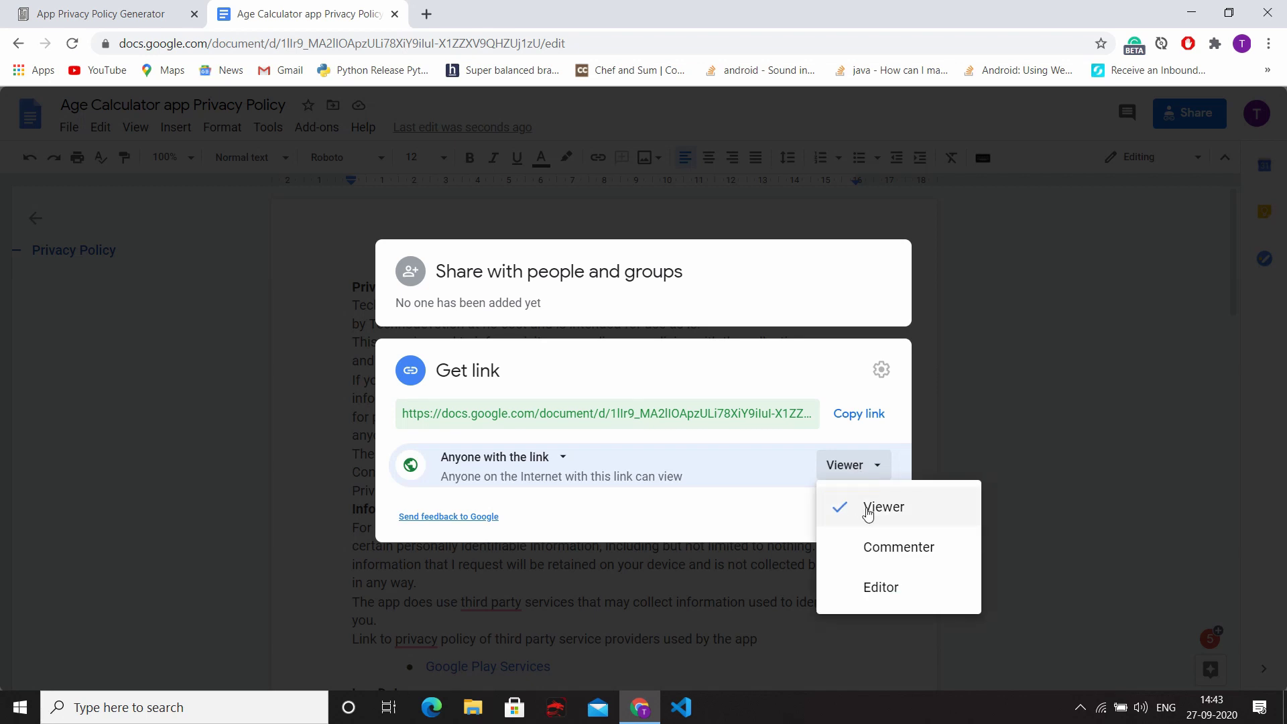
left_click(868, 510)
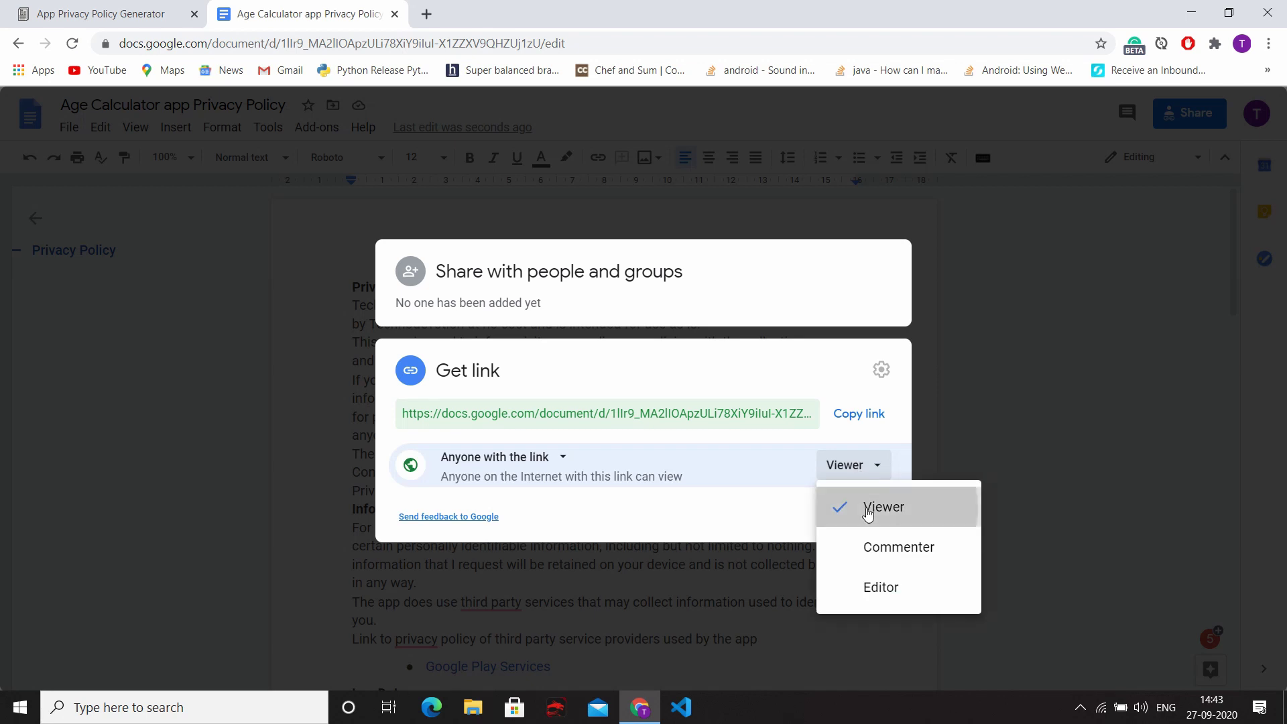
left_click(869, 418)
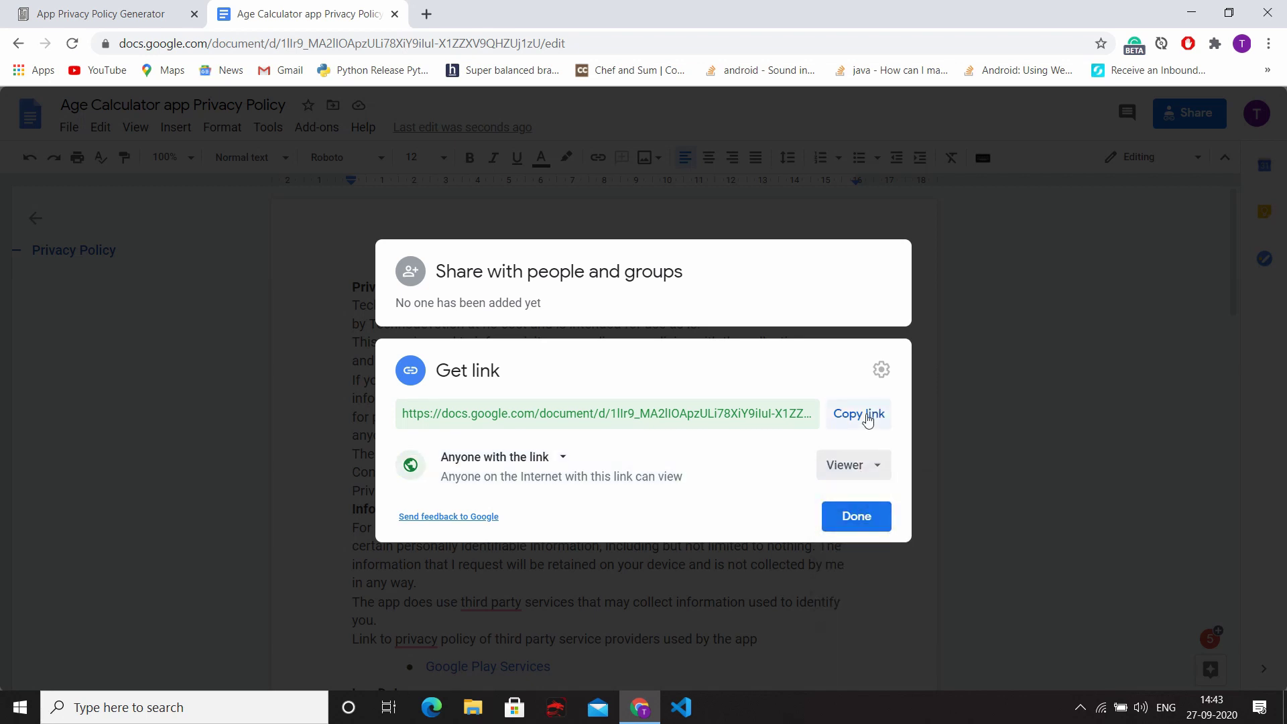
left_click(860, 524)
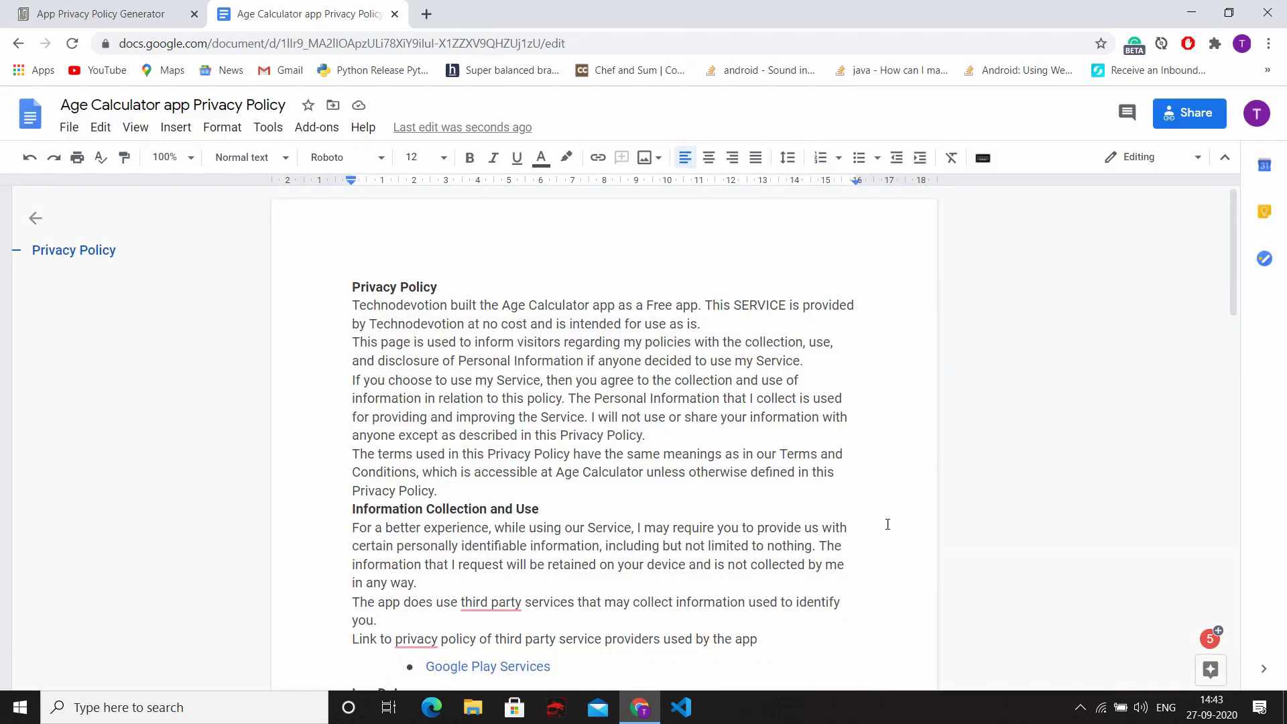
Step: Load the copied share link in an Incognito window and scroll through the view-only policy
key("ctrl+shift+n")
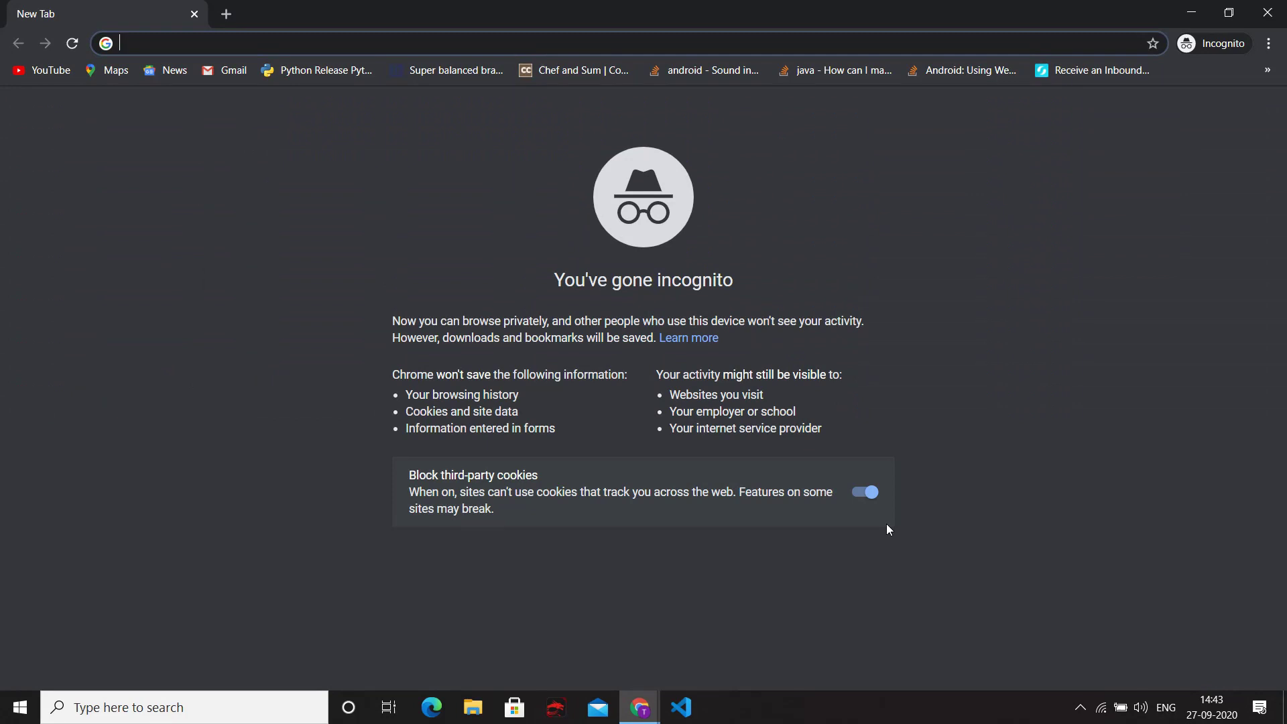
key("ctrl+v")
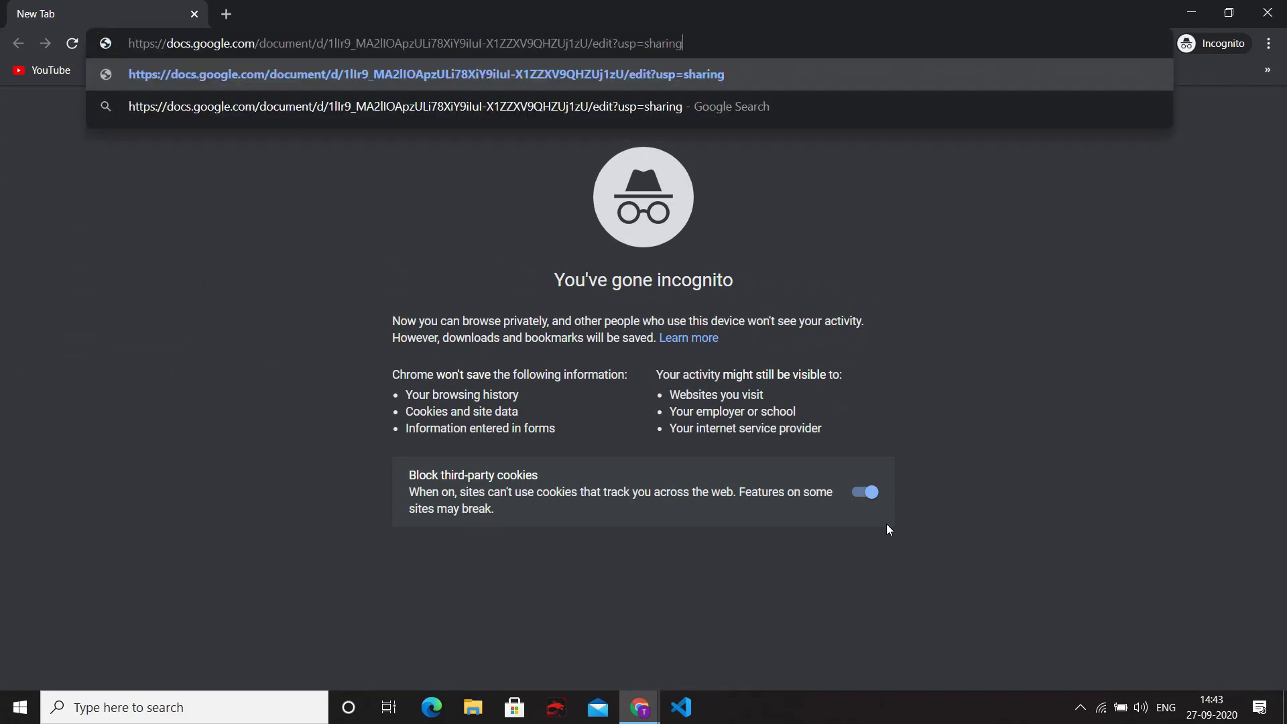
key("Return")
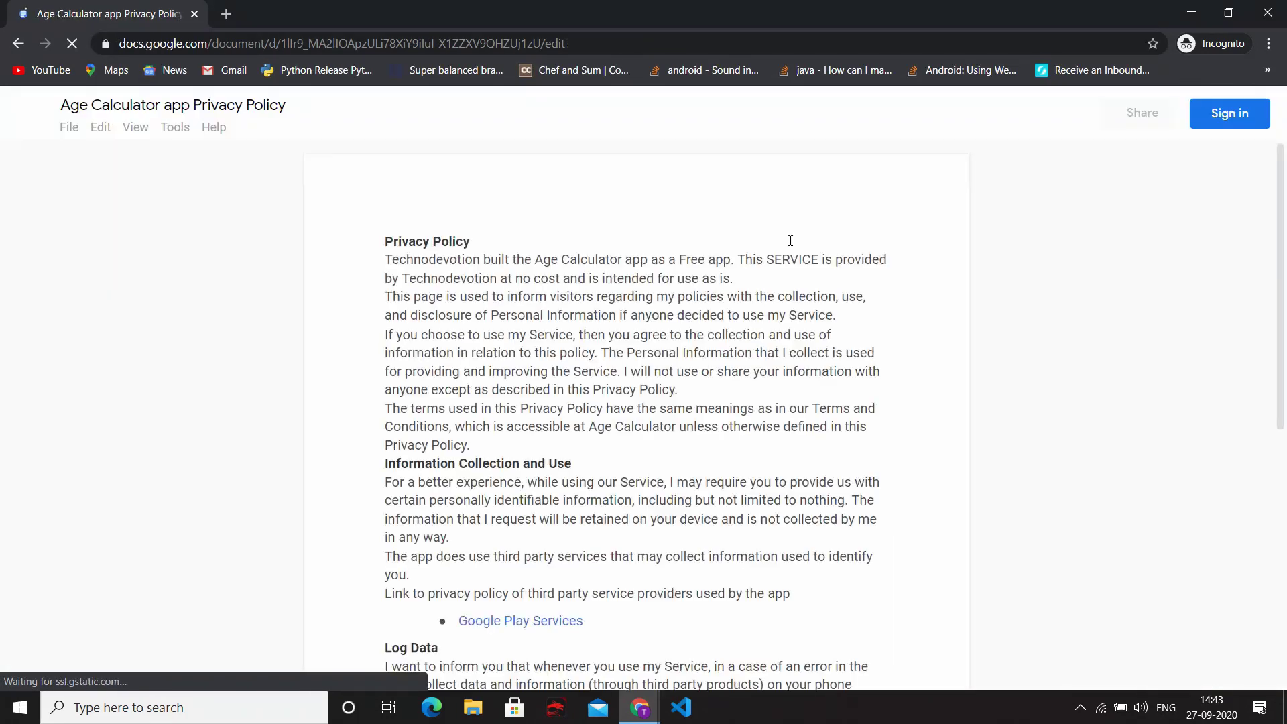
left_click_drag(70, 104, 442, 335)
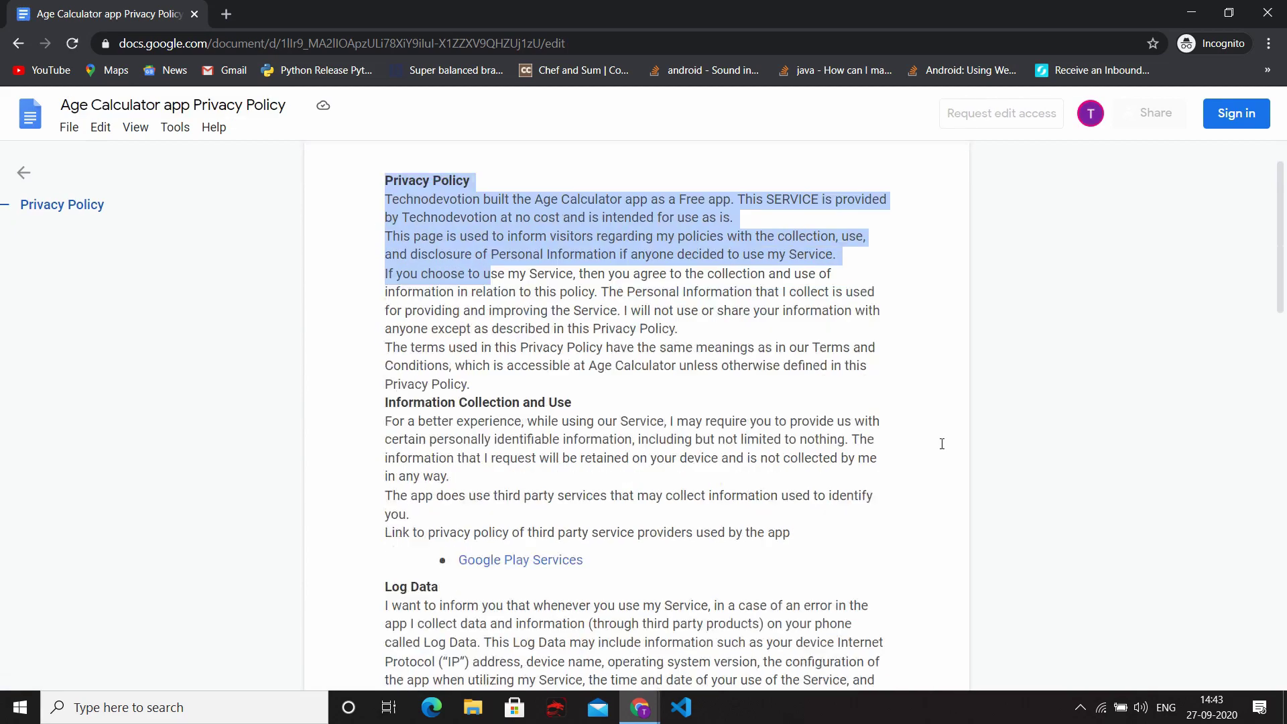
scroll(940, 443, "down", 8)
scroll(941, 444, "down", 12)
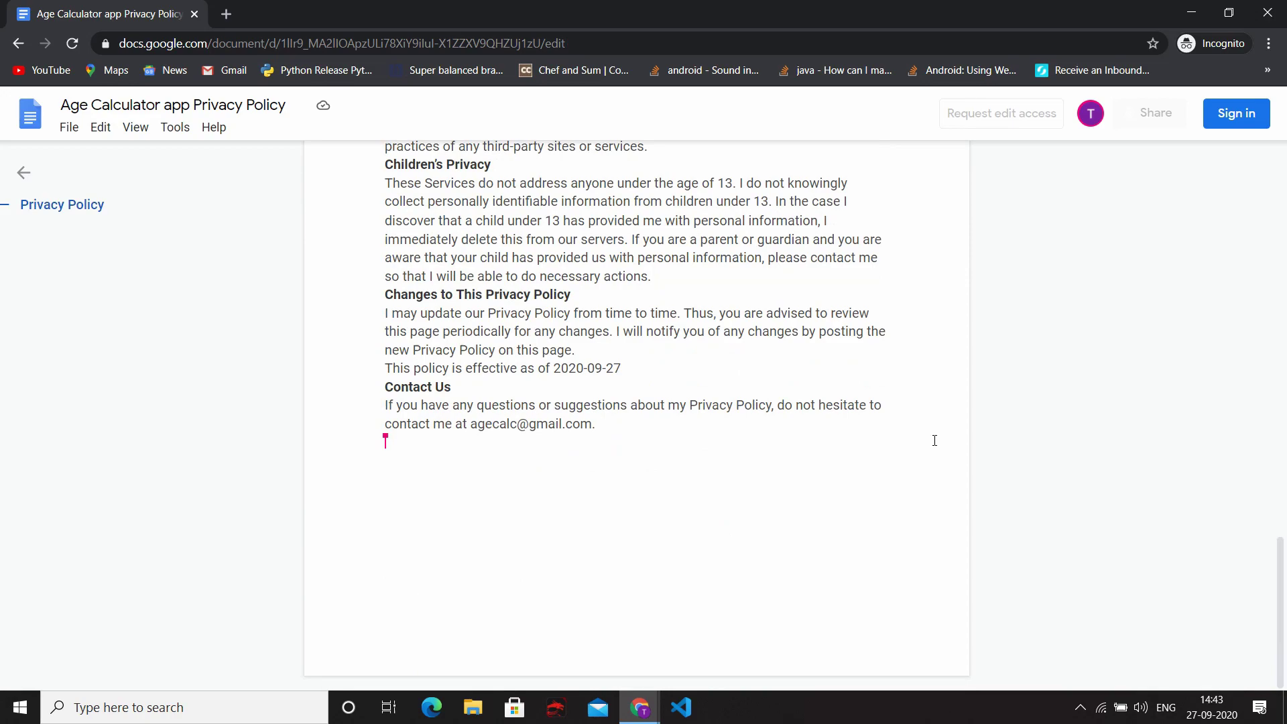
scroll(934, 441, "up", 20)
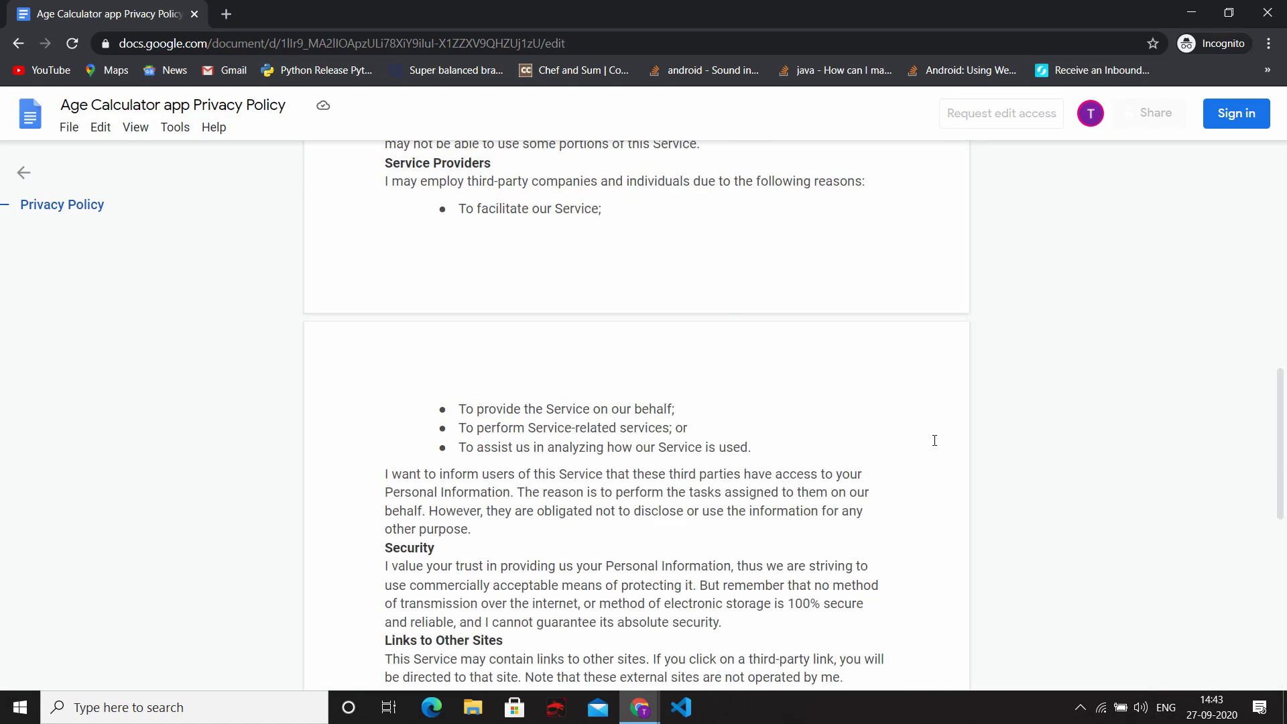